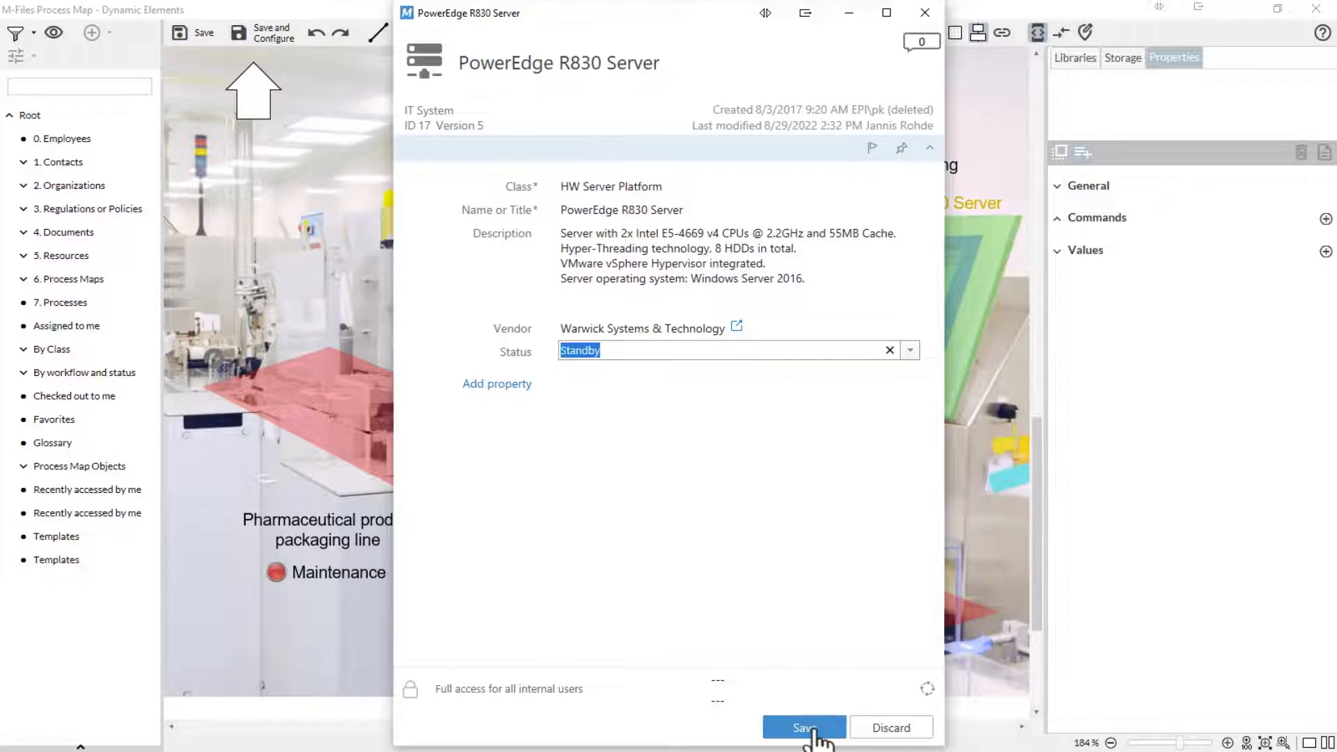
Save the PowerEdge R830 Server's metadata card with the Standby status, and save the Dynamic Elements map
left_click(812, 728)
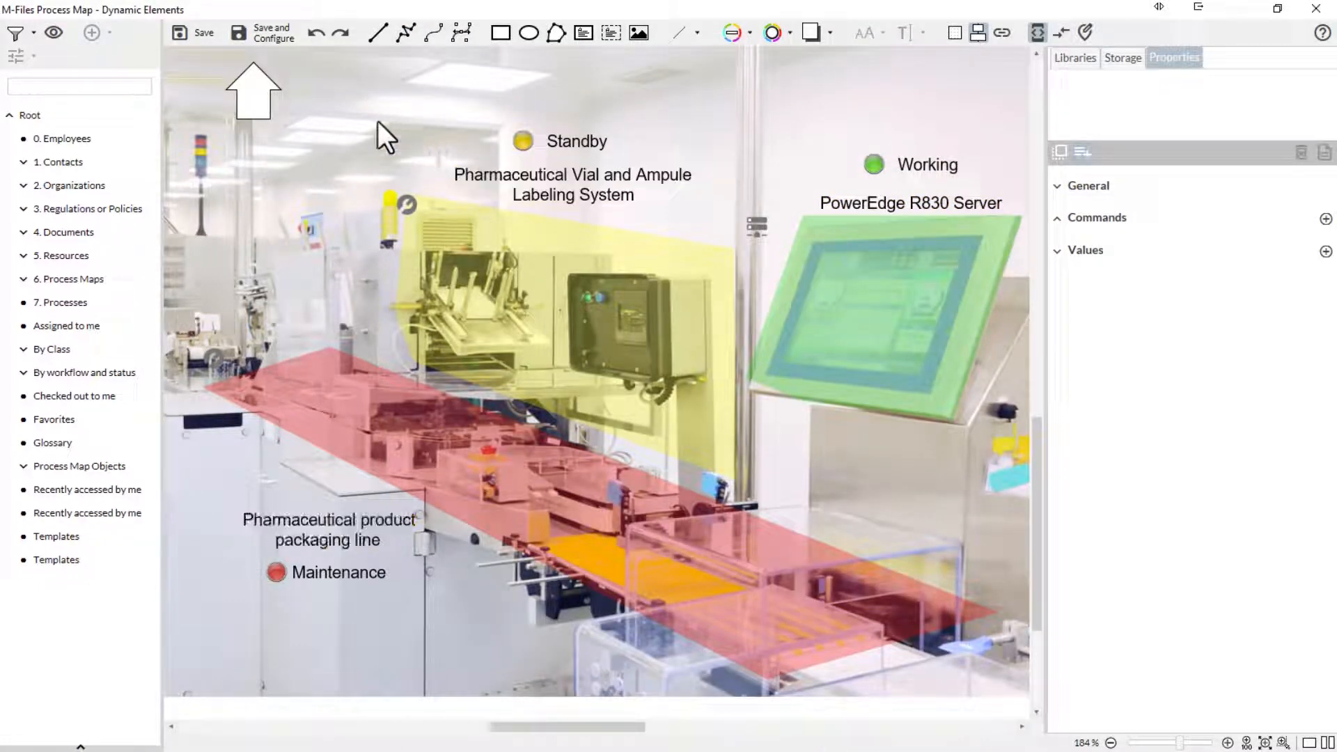
left_click(184, 39)
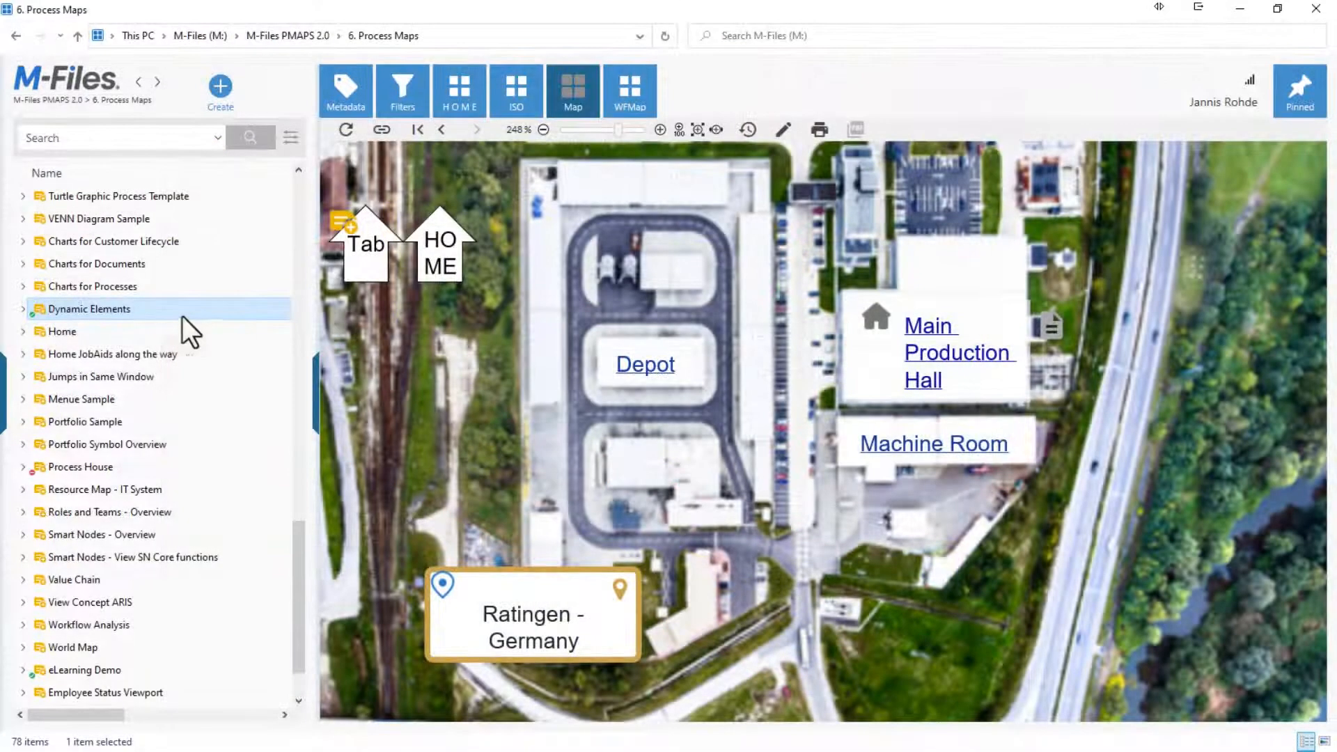
Open the Dynamic Elements map and follow its links to the Main Production Hall, Depot and Machine Room areas
double_click(160, 311)
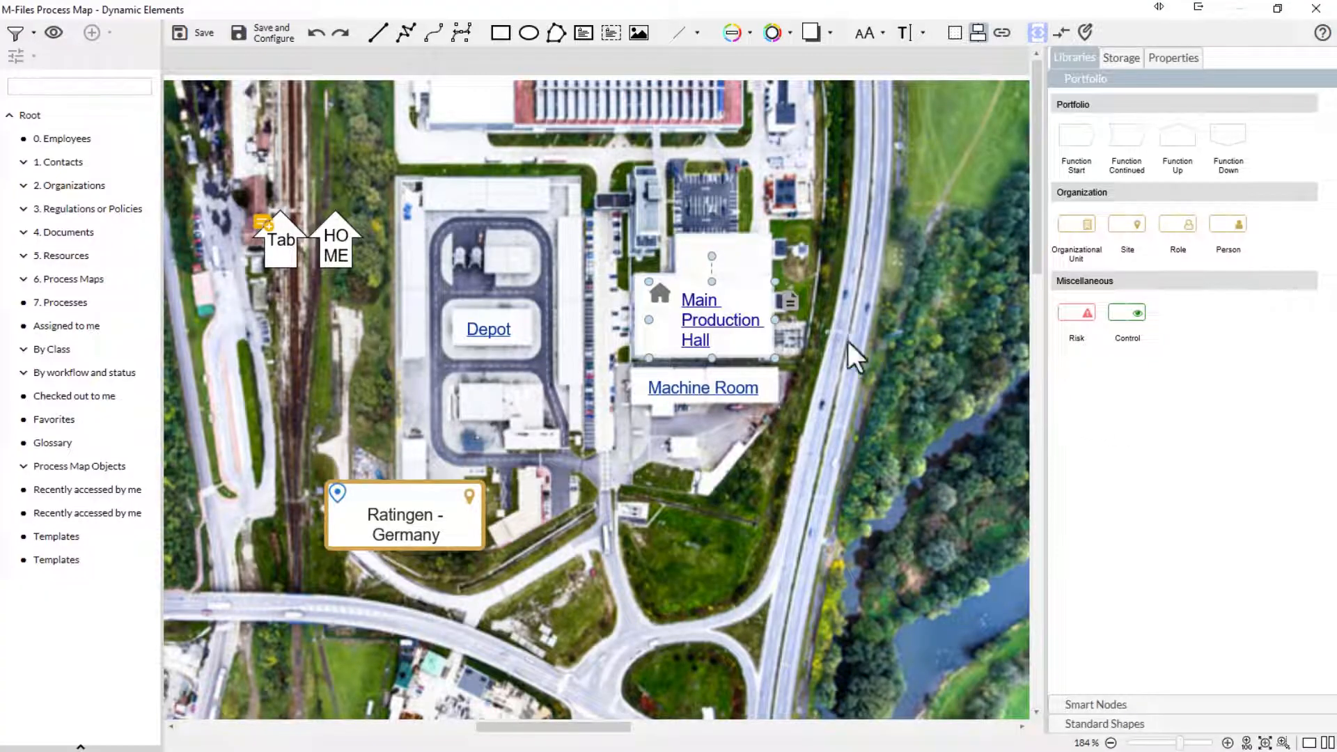
left_click(708, 316)
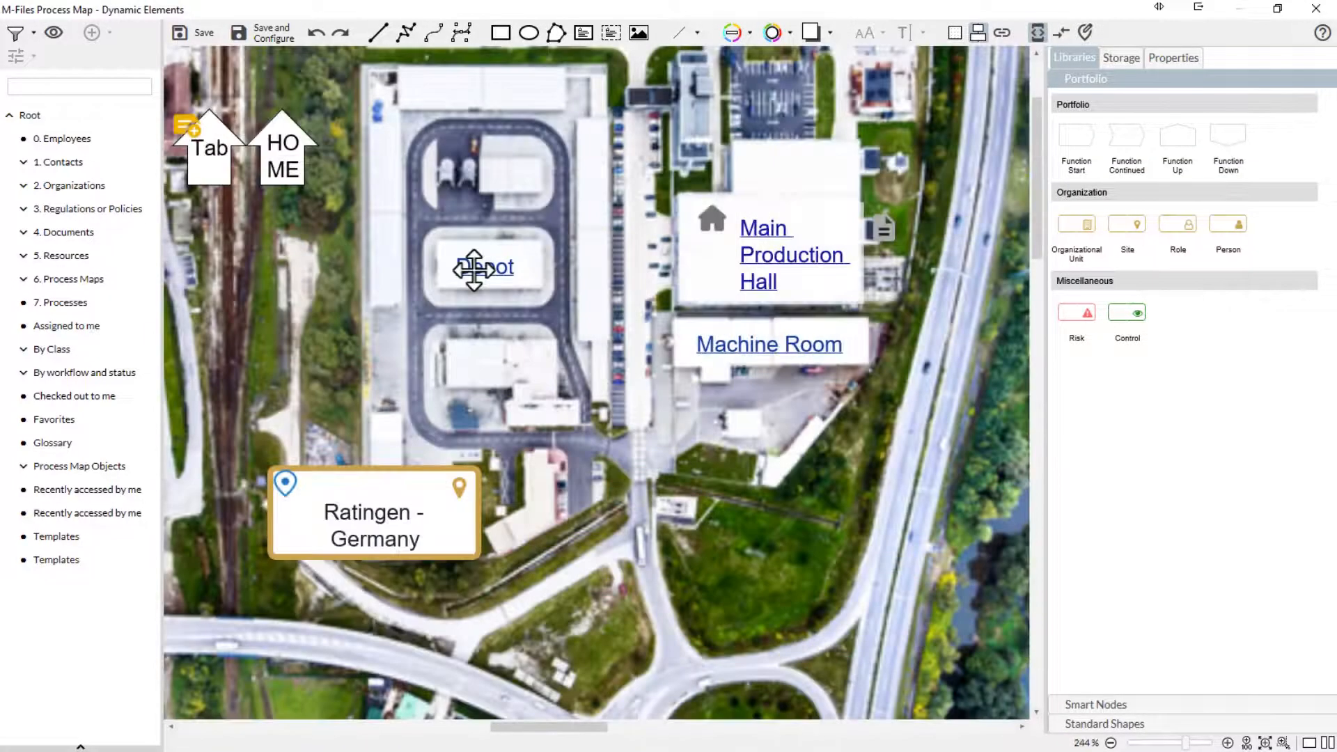
left_click(473, 268)
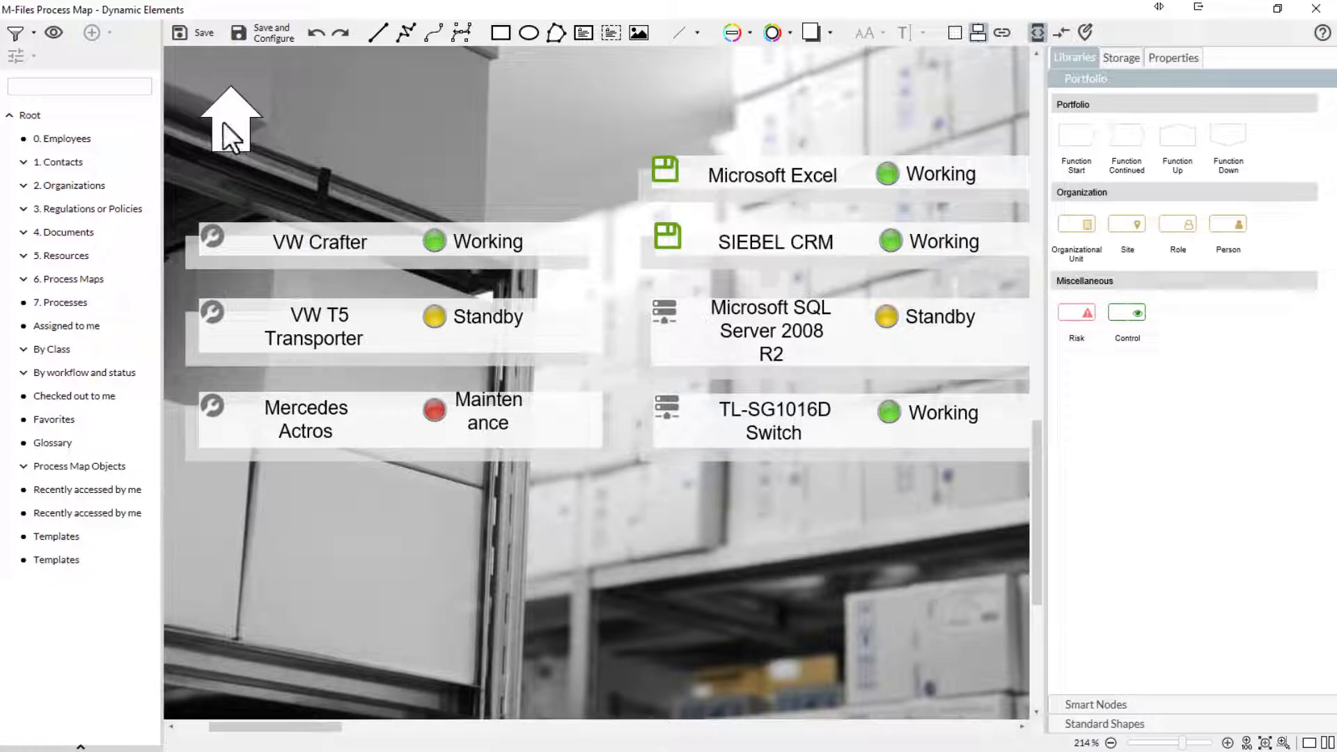
left_click(222, 123)
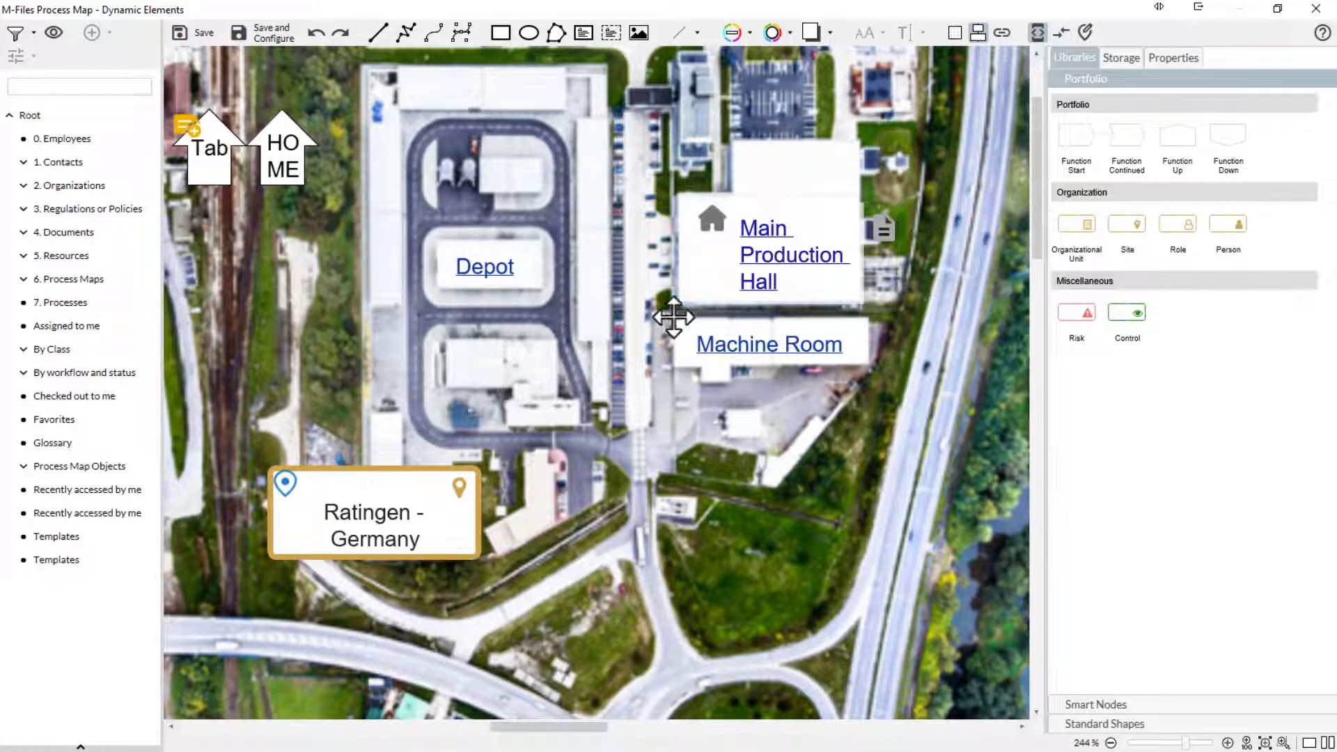
left_click(759, 345)
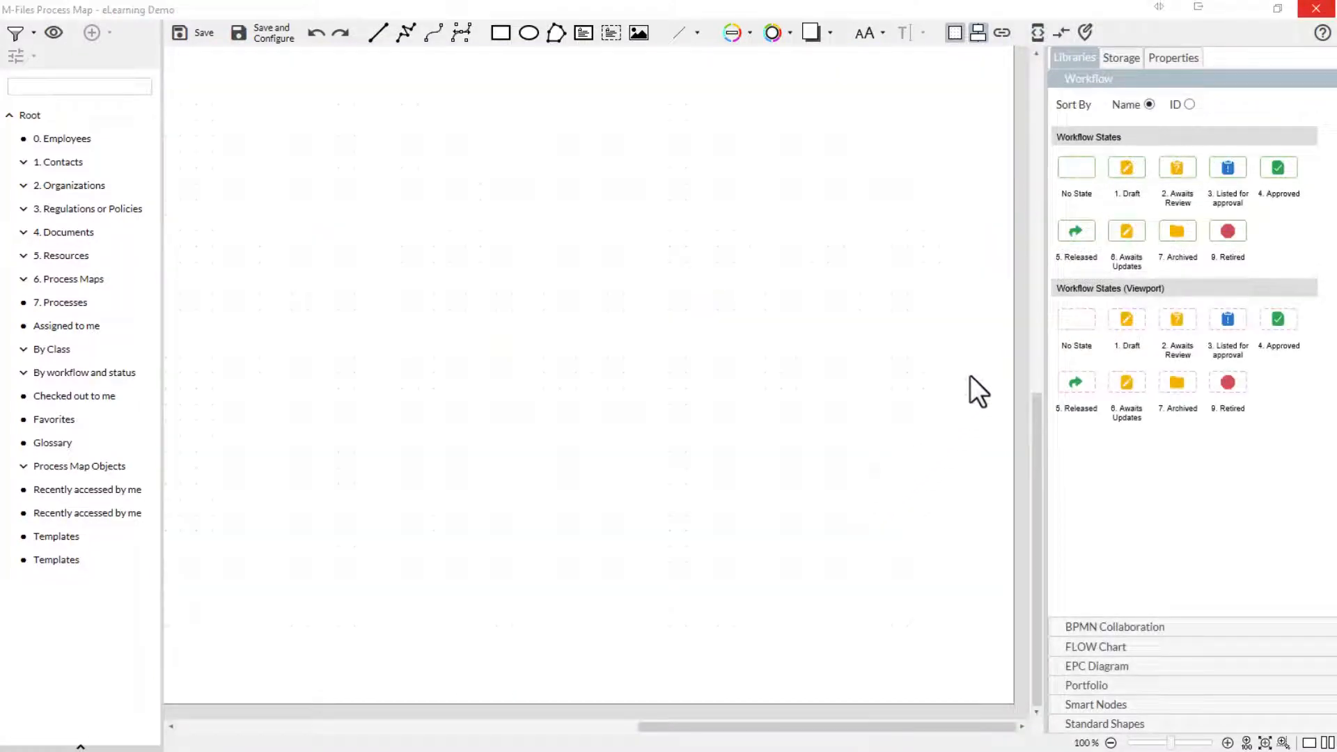
Filter the object list to IT Systems and place the PowerEdge R830 Server on the empty canvas area with its properties showing
left_click(1174, 59)
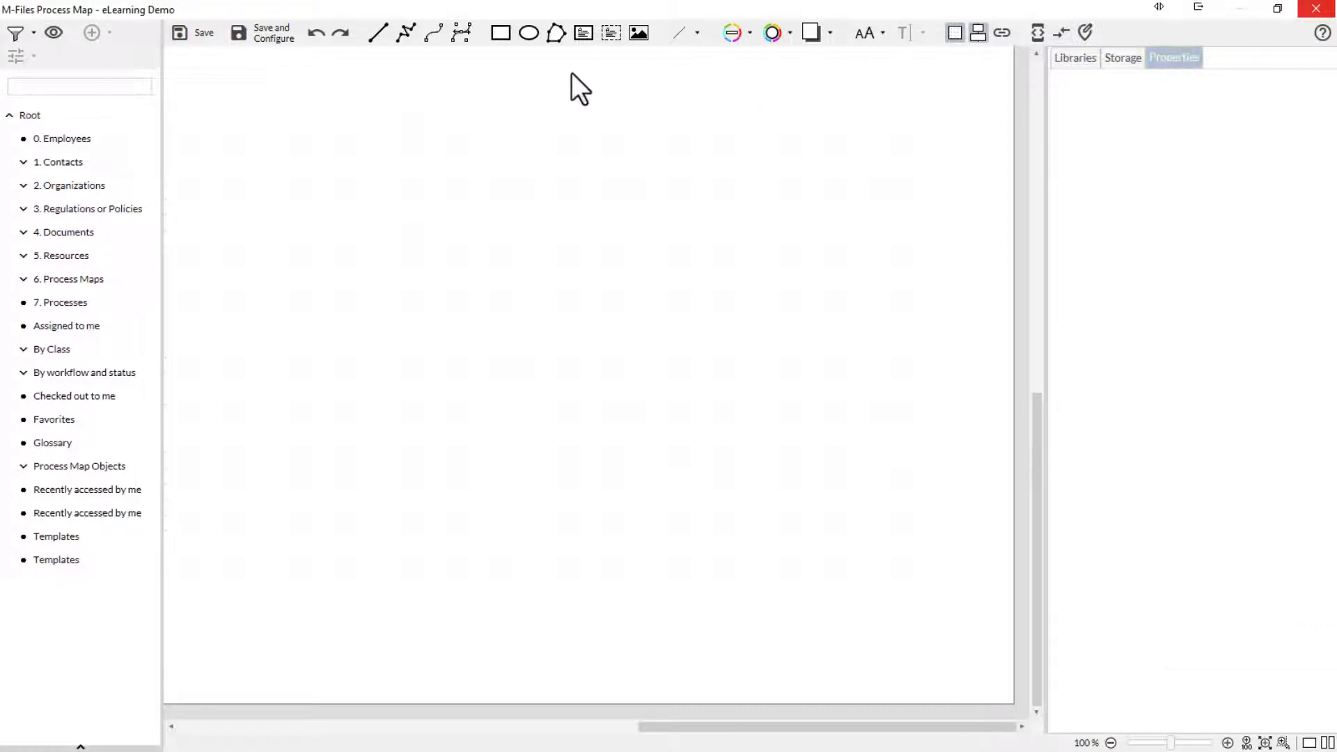
left_click(39, 36)
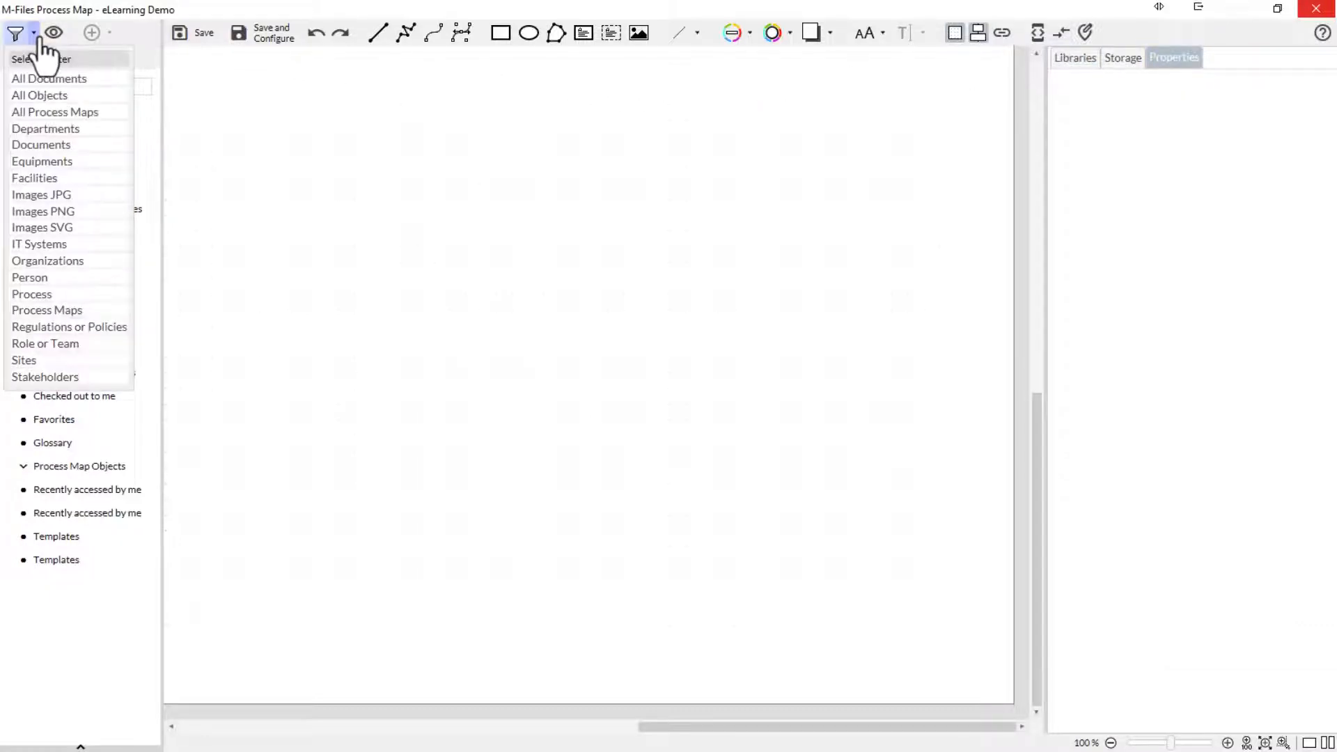
left_click(25, 244)
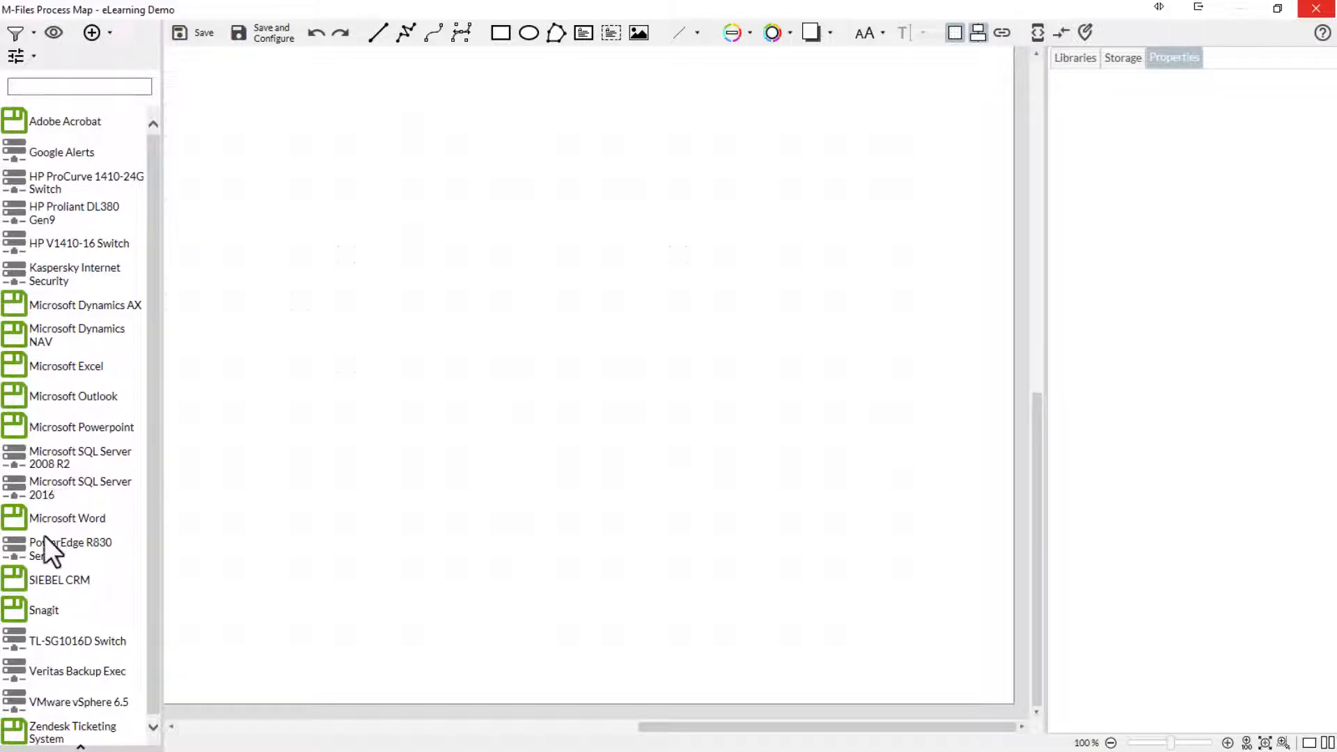
left_click_drag(41, 549, 541, 397)
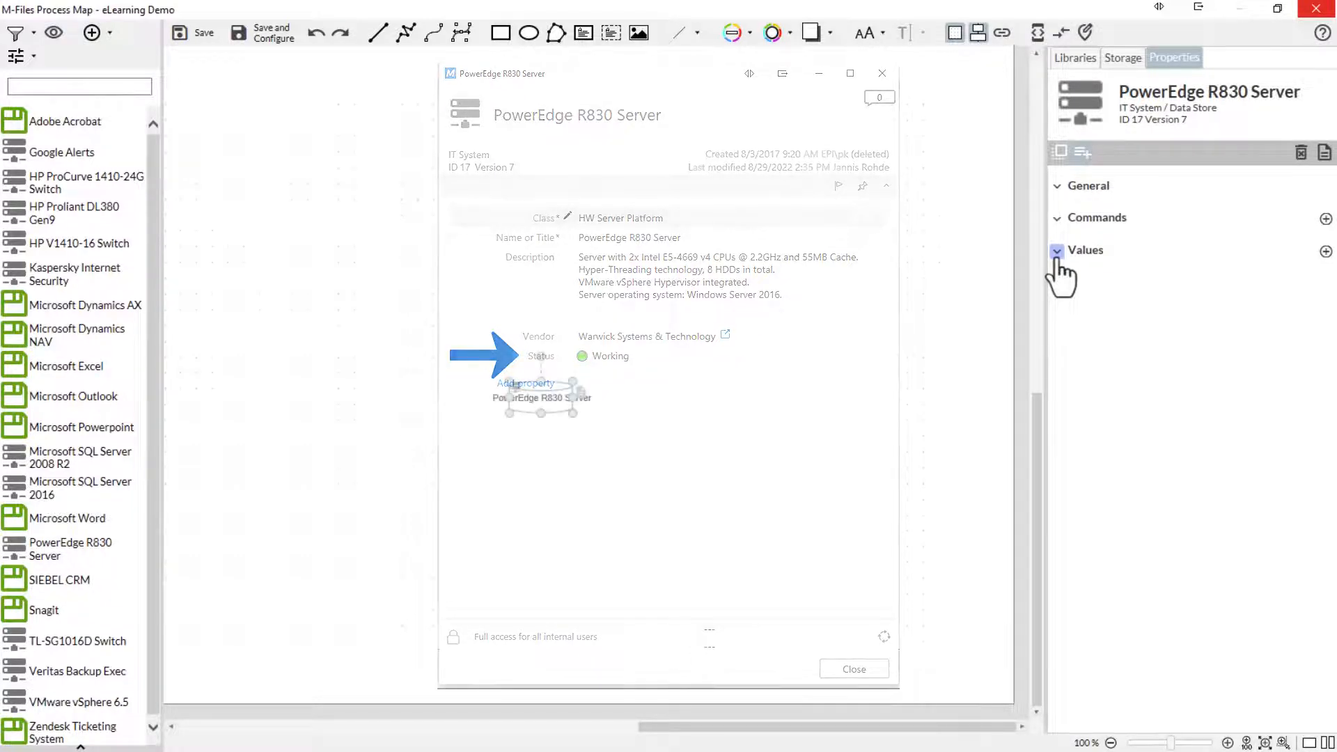
Start a new value for the PowerEdge R830 Server symbol, using Status as its metadata
left_click(1057, 252)
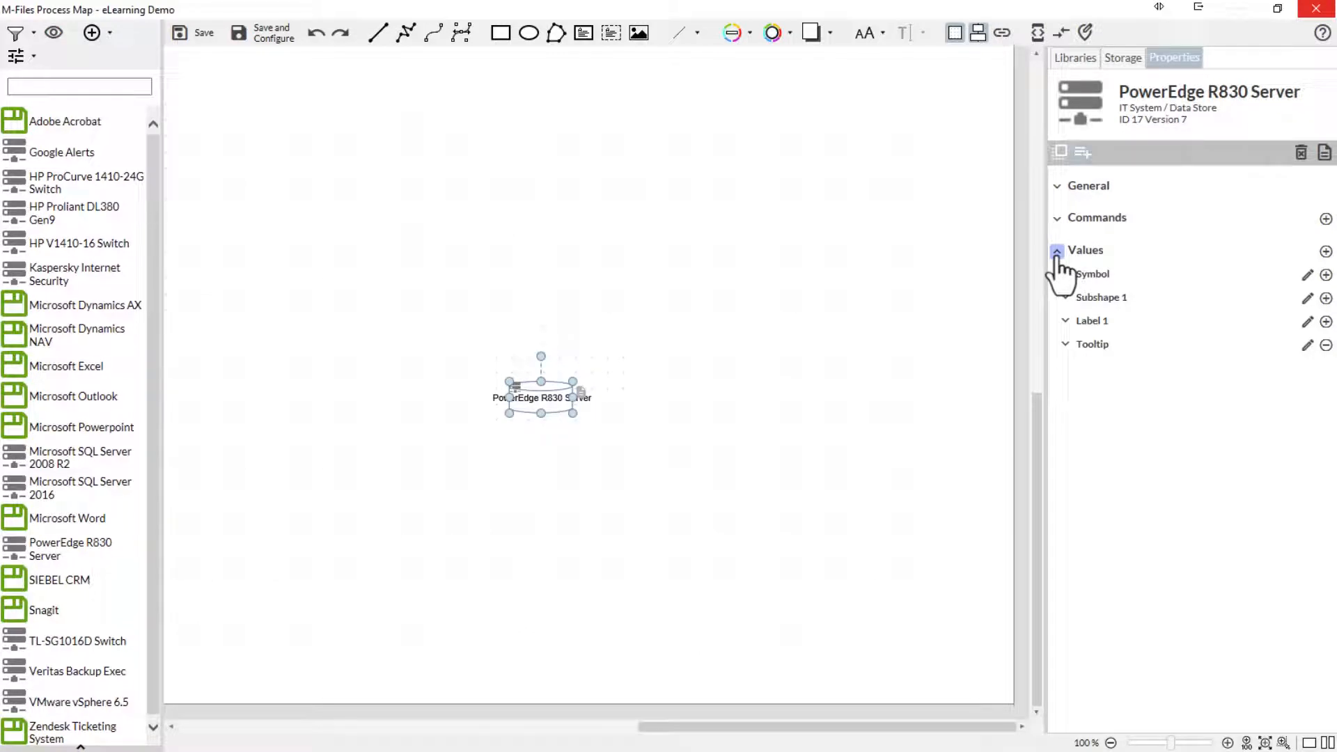
left_click(1326, 252)
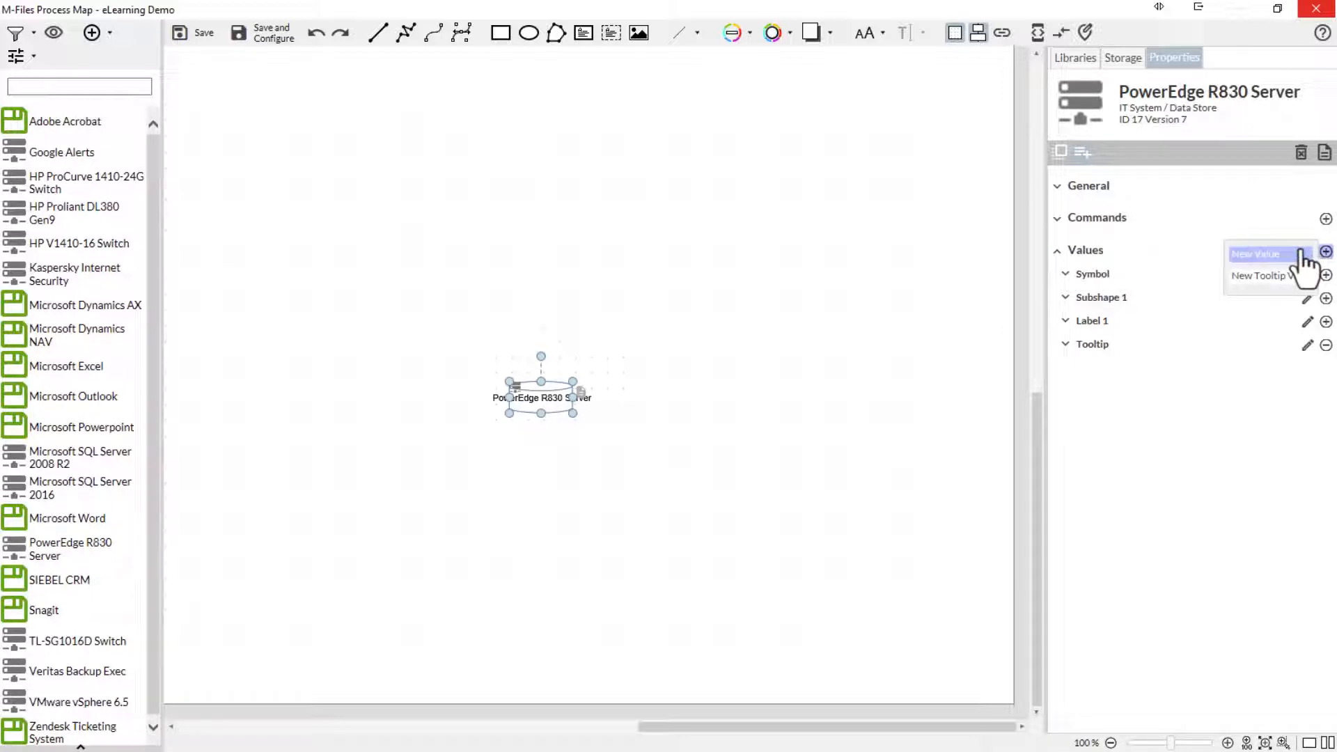
left_click(1261, 254)
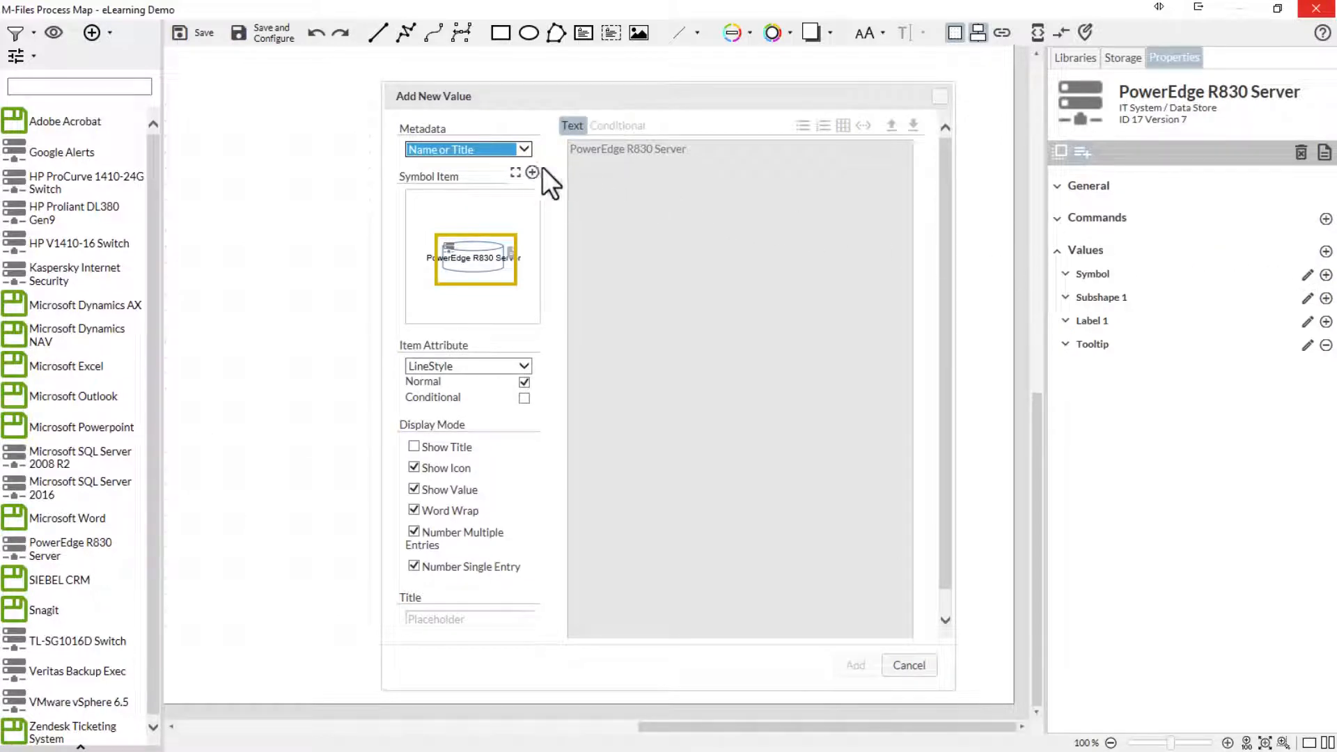
left_click(523, 149)
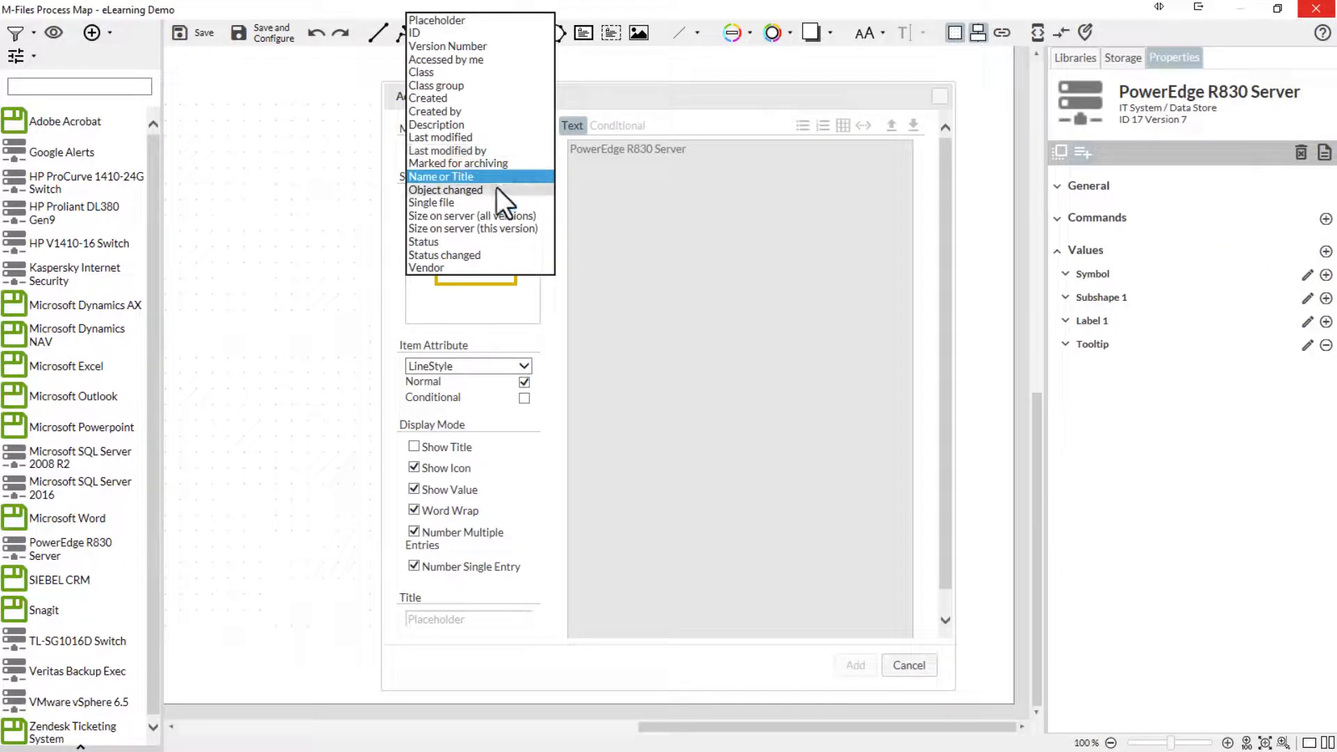
left_click(451, 241)
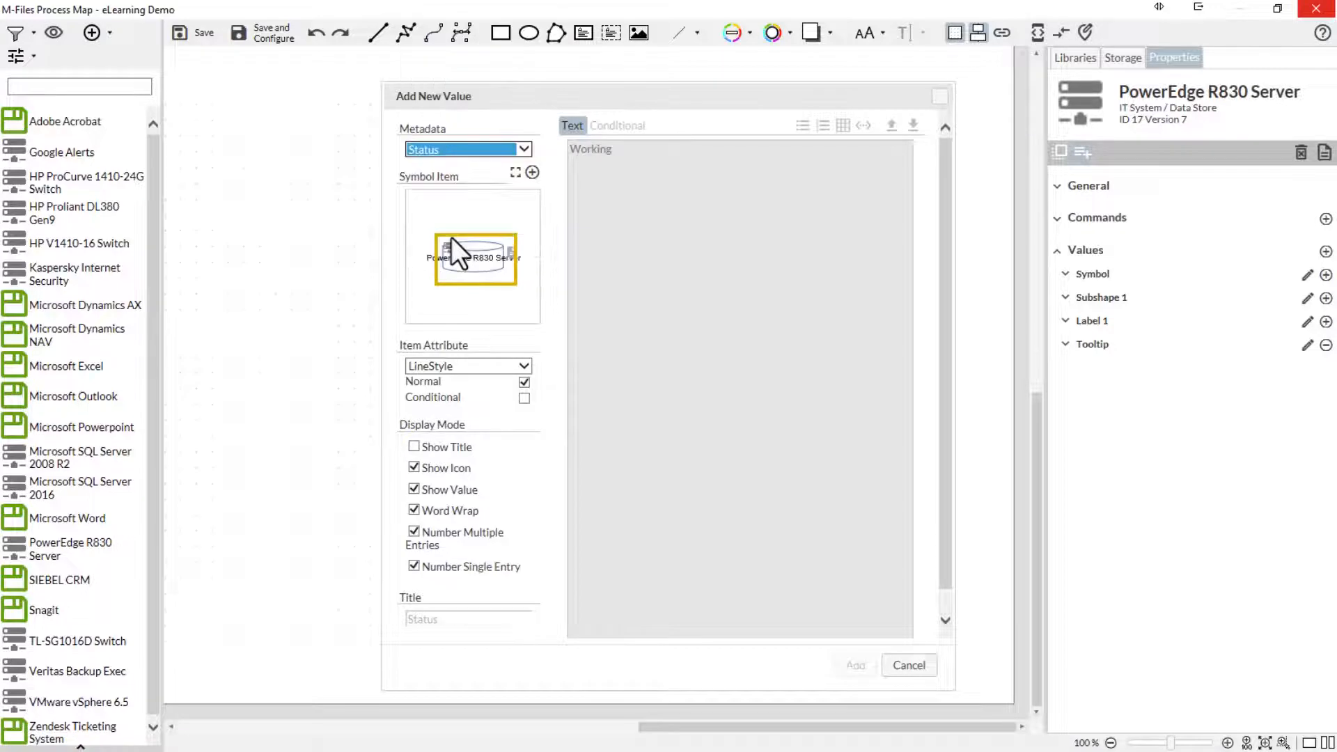
Add a text item centred just below the server symbol and make its Text attribute conditional
left_click(532, 172)
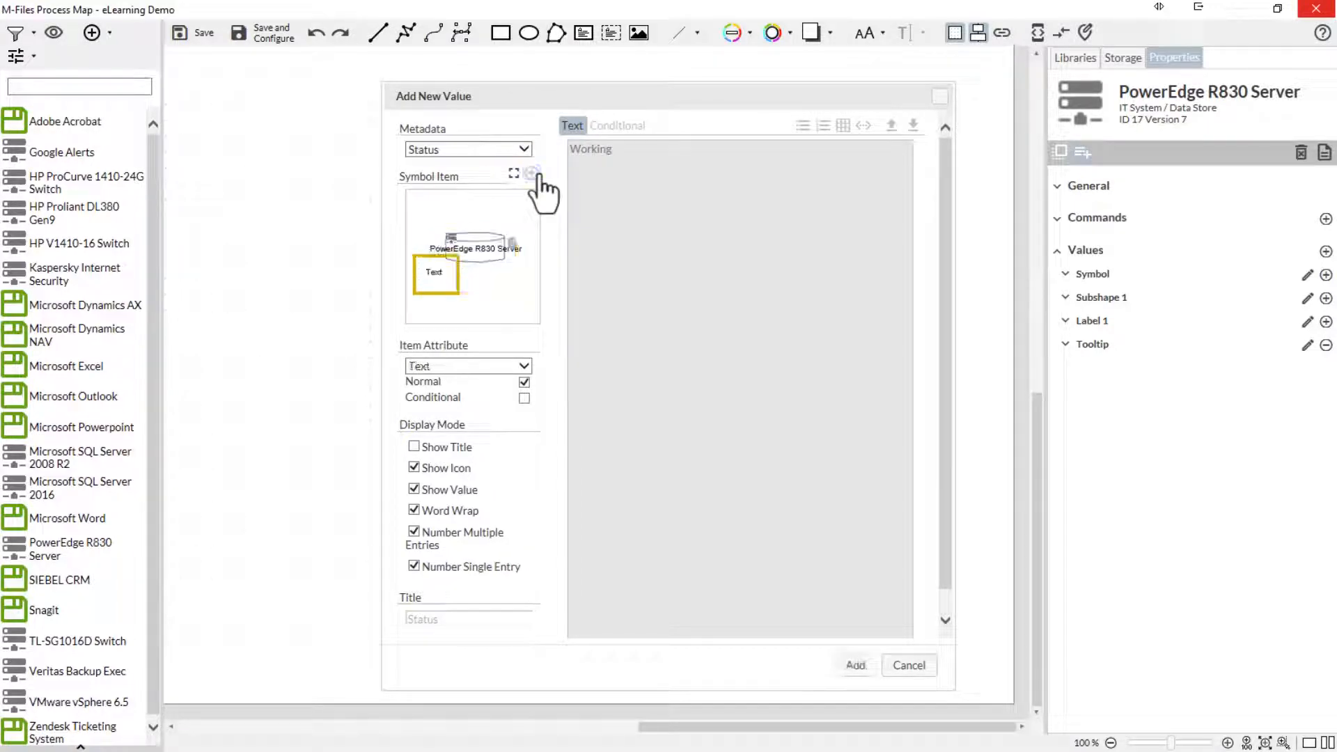
left_click(433, 272)
left_click_drag(471, 272, 472, 274)
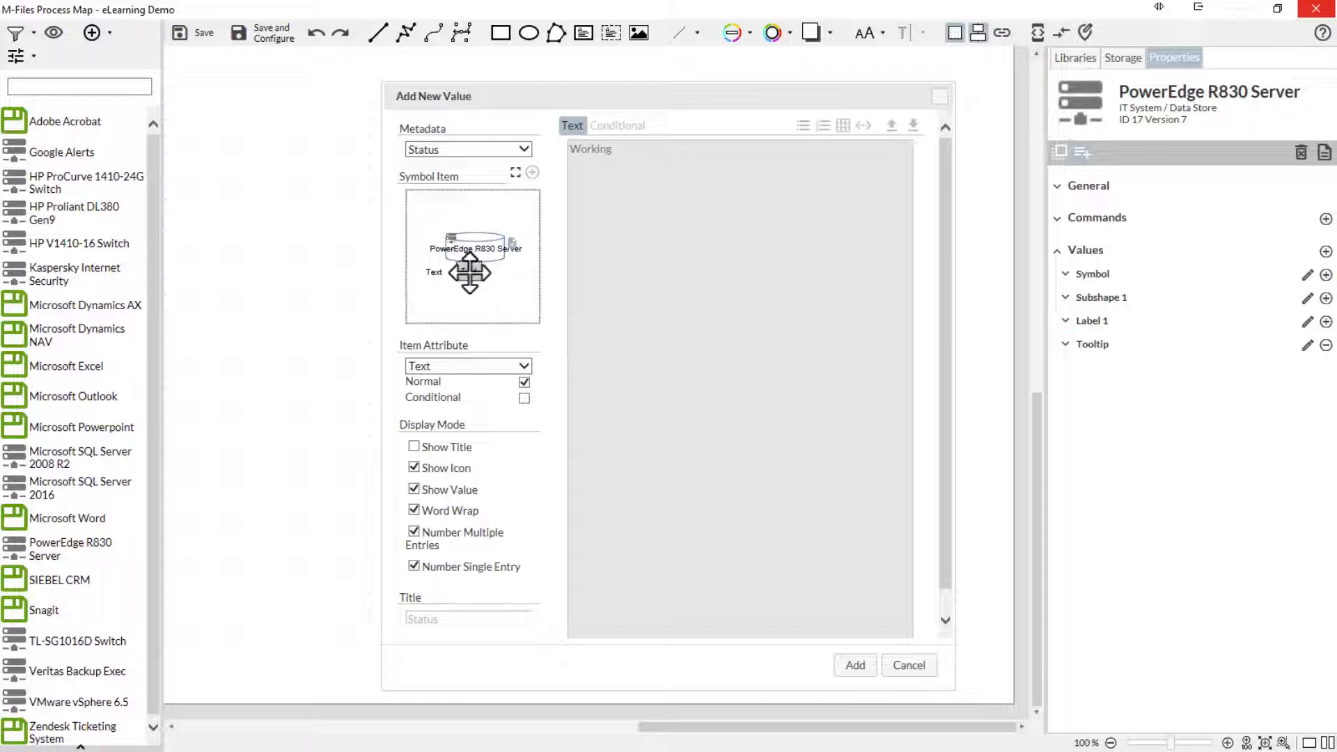
left_click(466, 362)
left_click(466, 362)
left_click(523, 398)
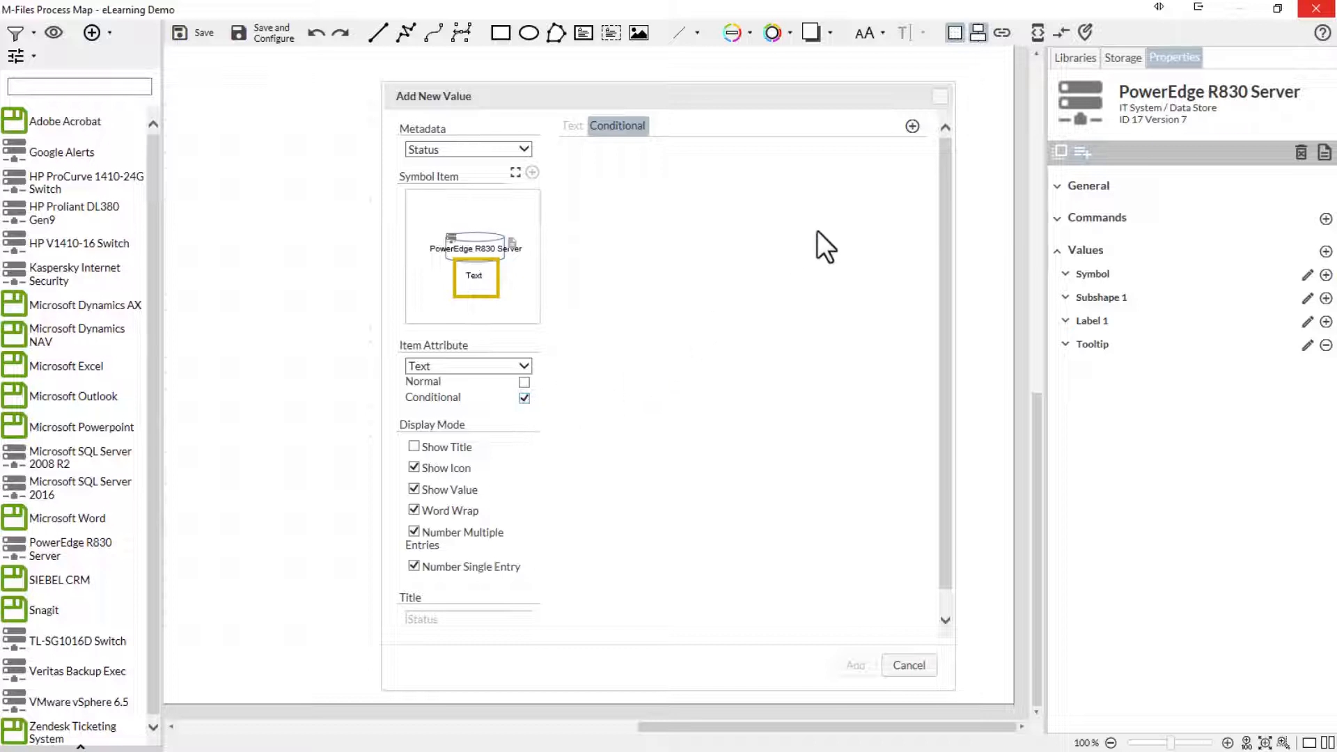
Add a condition giving the result text "Attention" when Status != Working, and add the value to the symbol
left_click(913, 127)
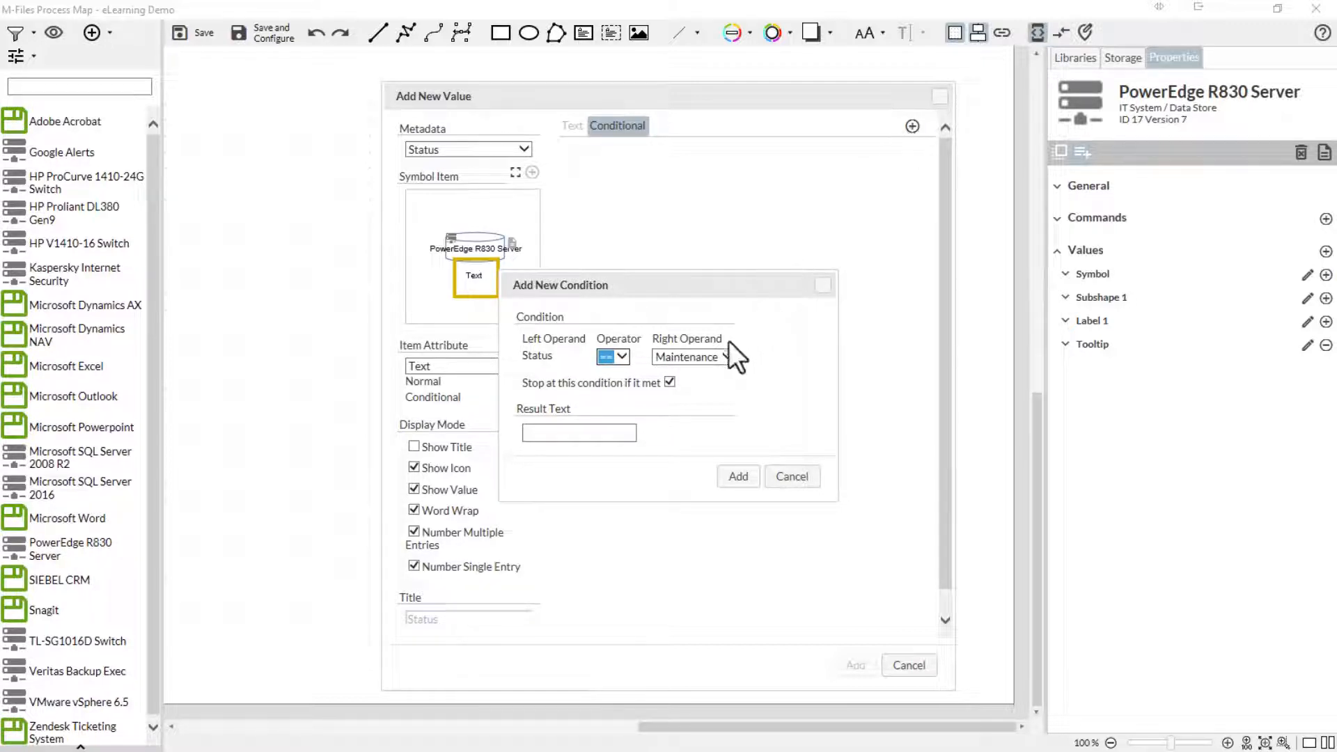
left_click(708, 355)
left_click(693, 395)
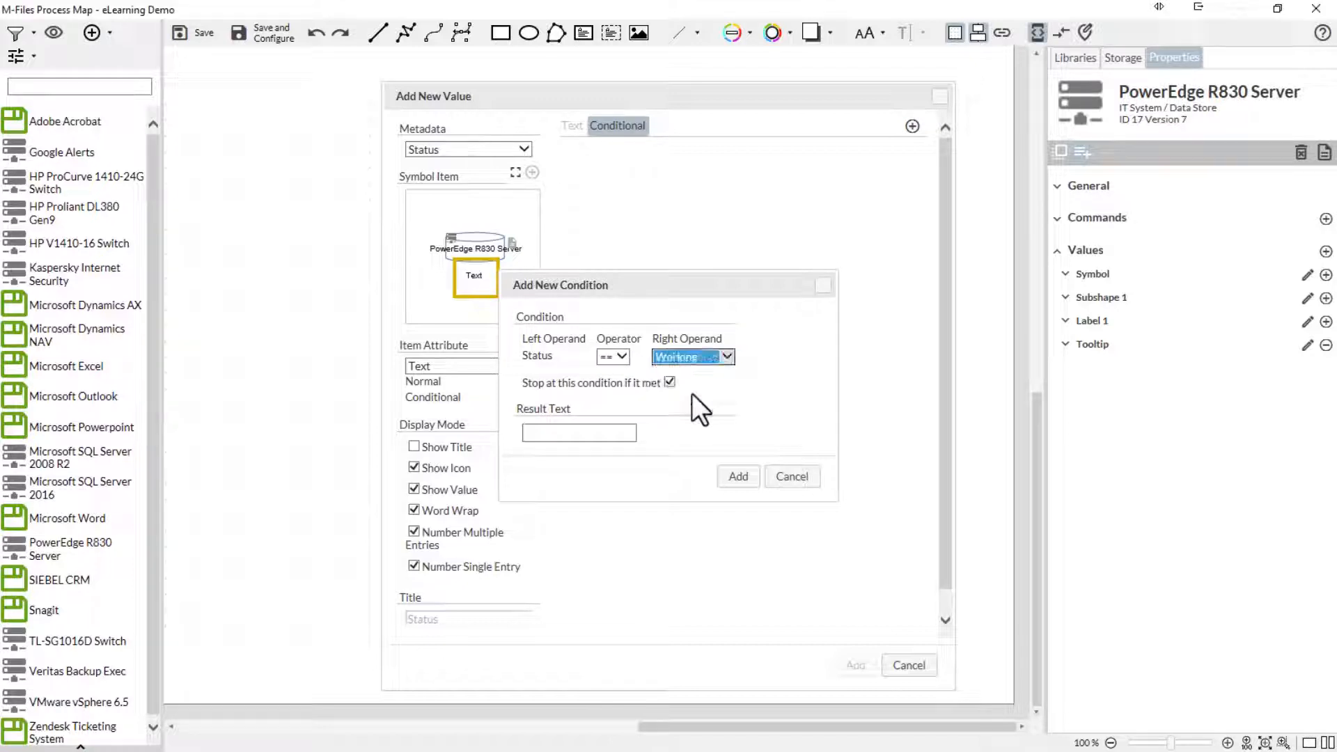
left_click(624, 358)
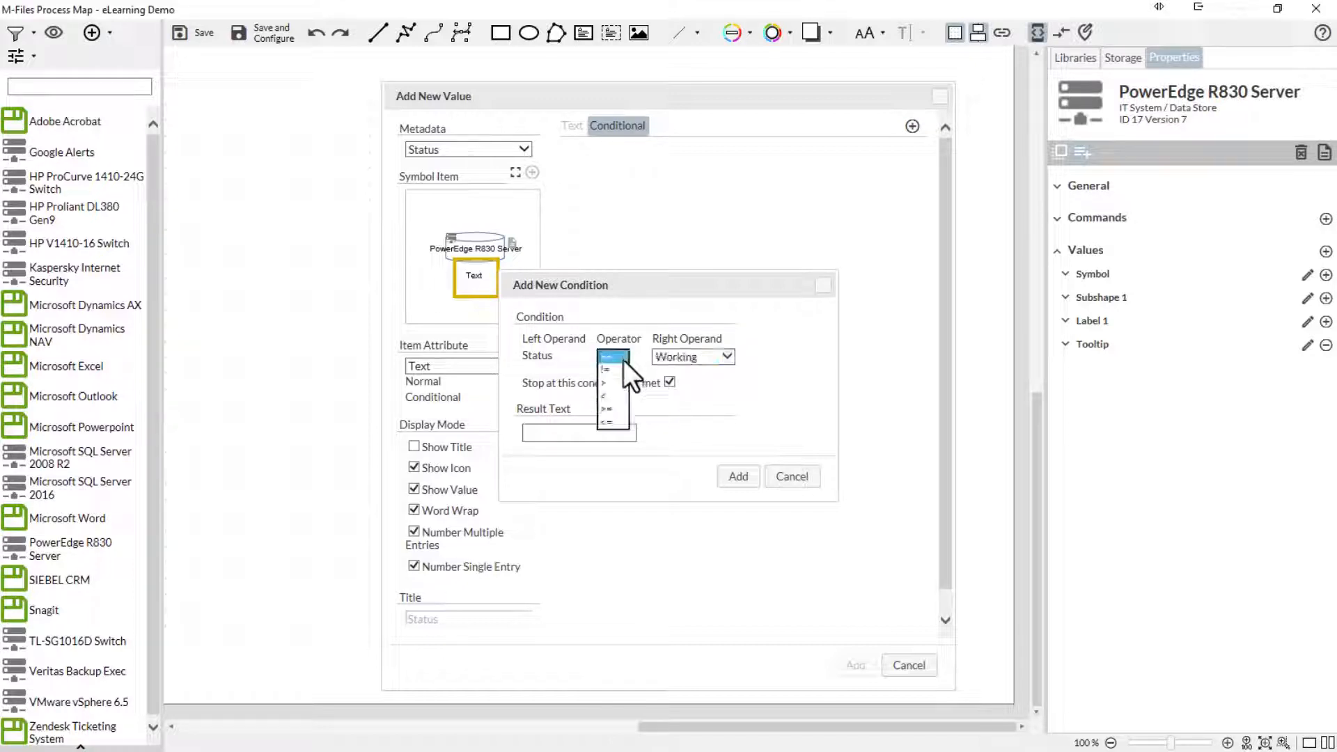
left_click(618, 368)
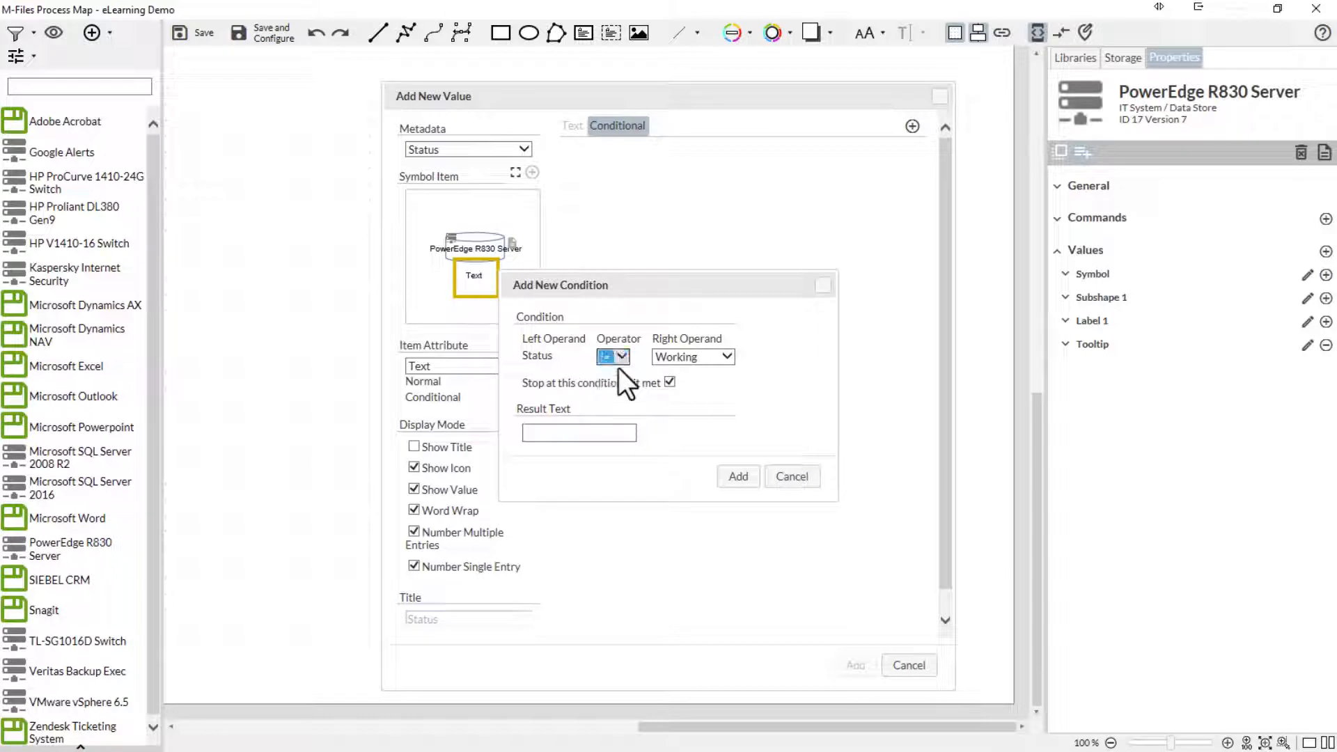
left_click(590, 433)
type("Attention")
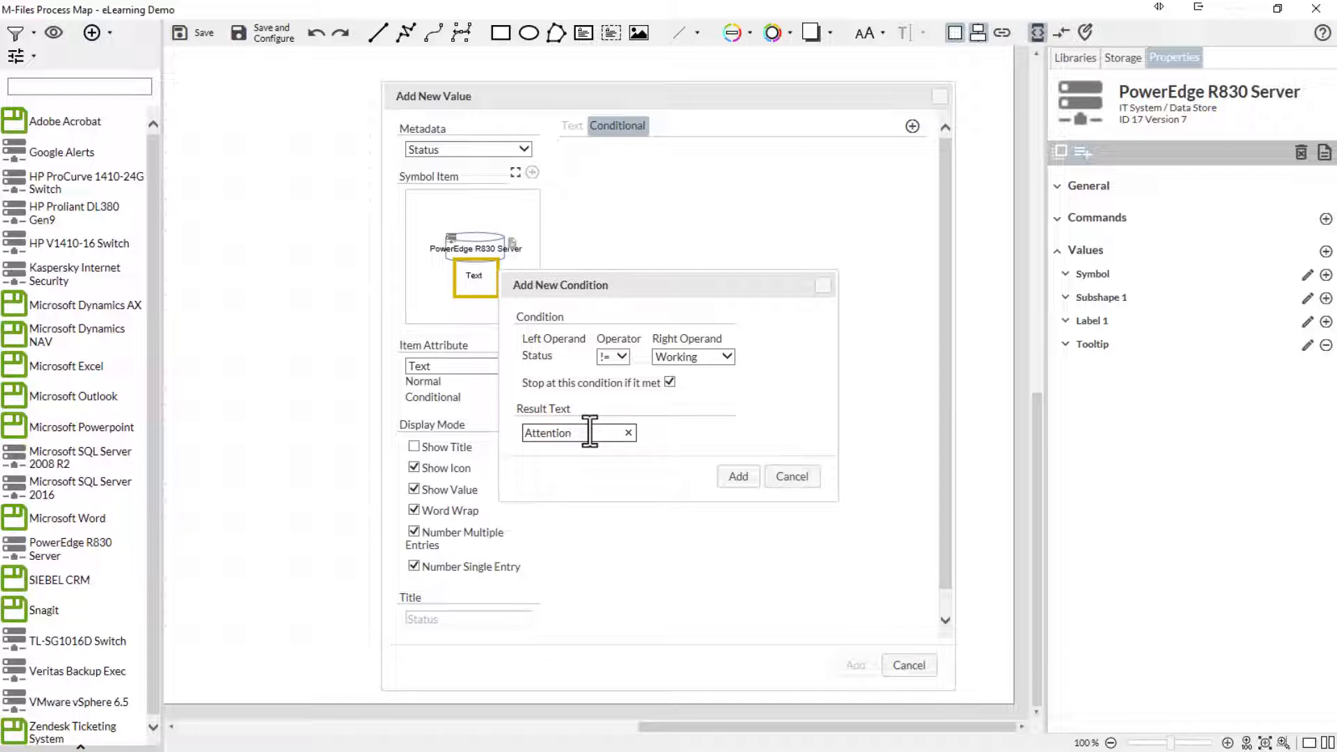
left_click(667, 383)
left_click(738, 476)
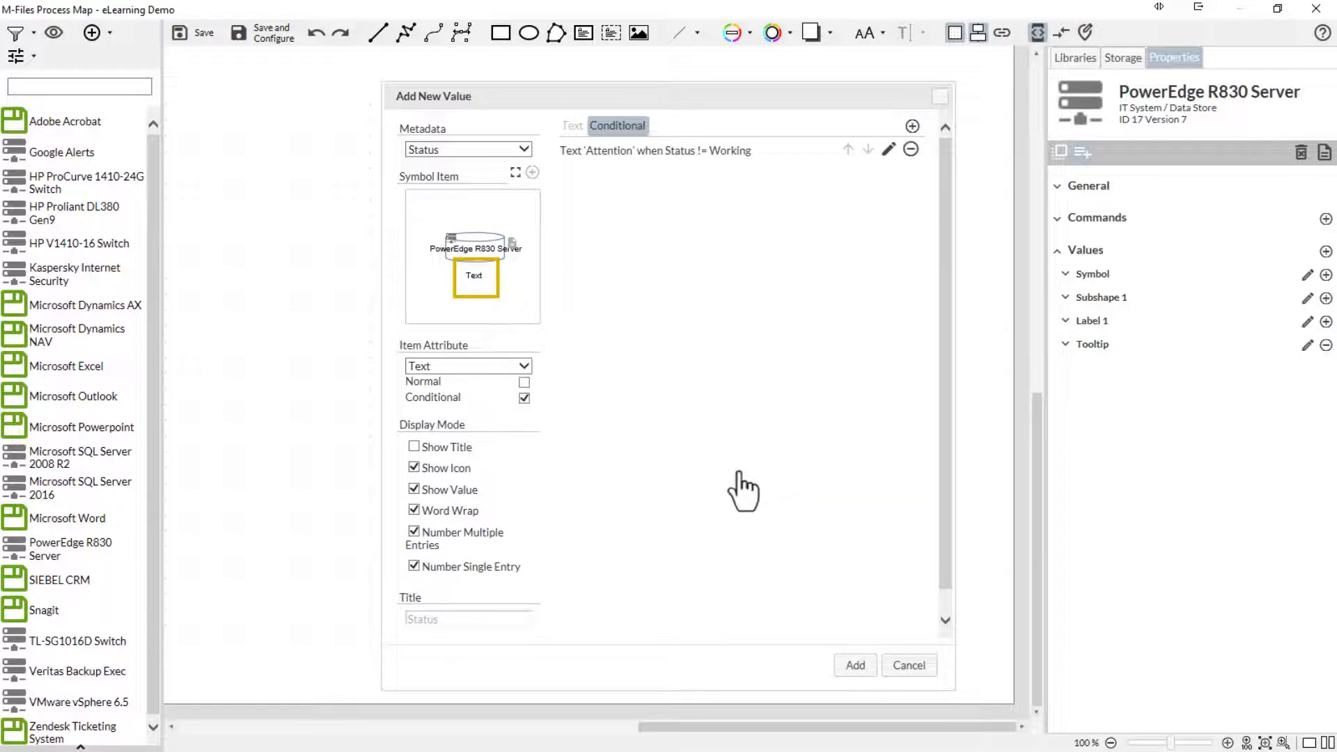
left_click(855, 666)
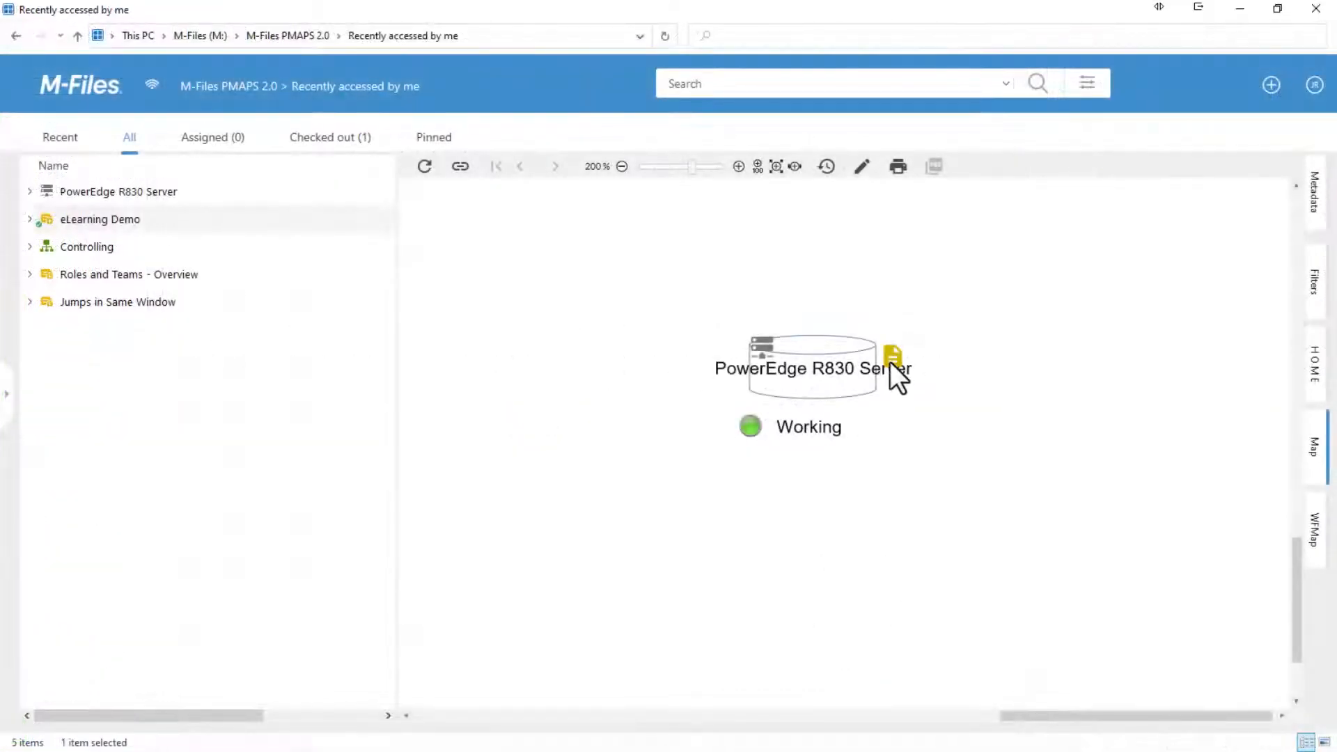
Set the PowerEdge R830 Server's status to Maintenance, save its metadata card, and check its symbol on the eLearning Demo map
left_click(889, 361)
left_click(825, 356)
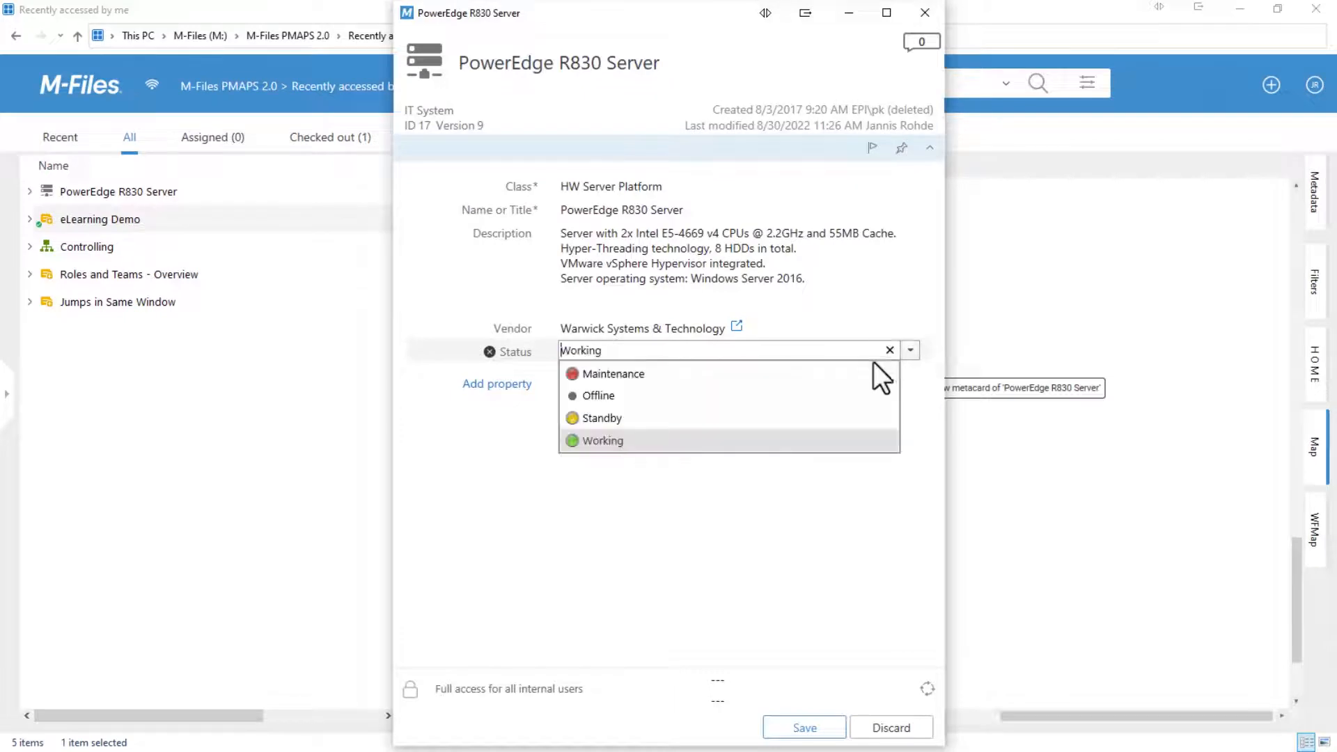
left_click(805, 727)
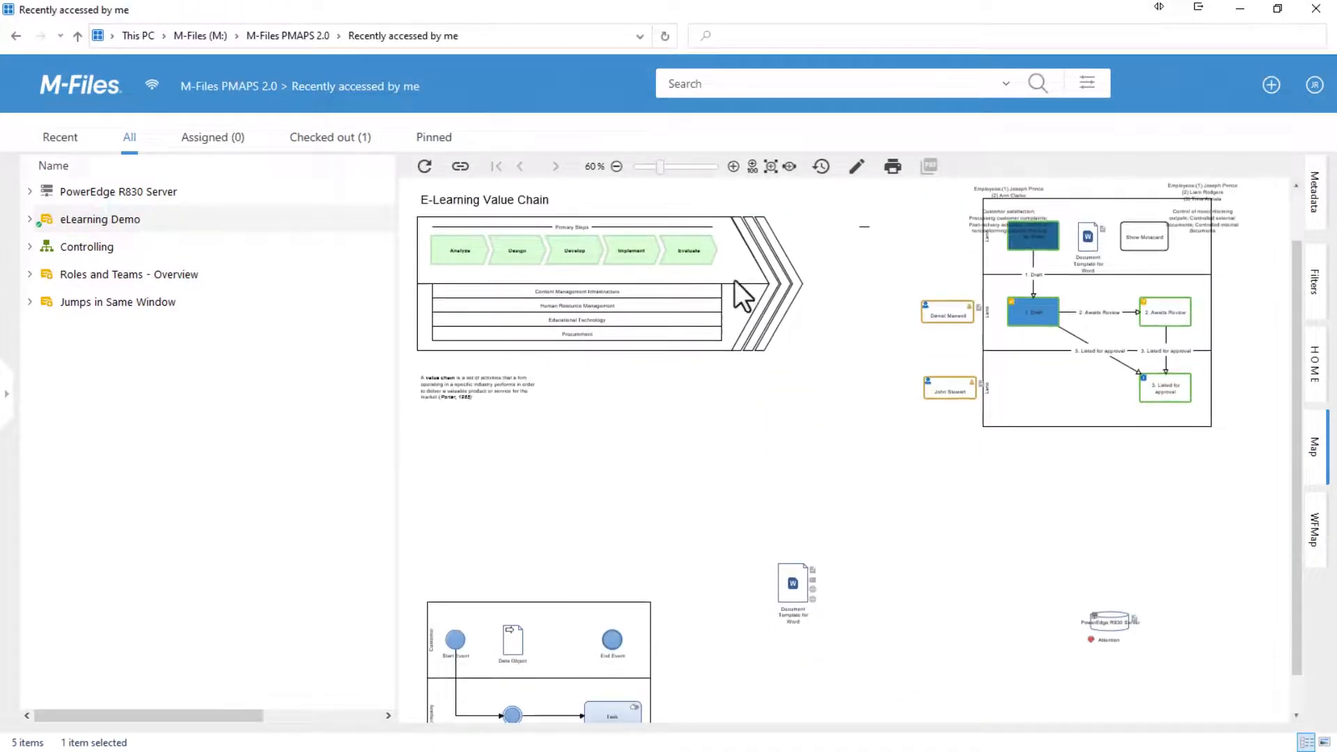
left_click_drag(660, 170, 696, 168)
left_click_drag(827, 716, 1139, 713)
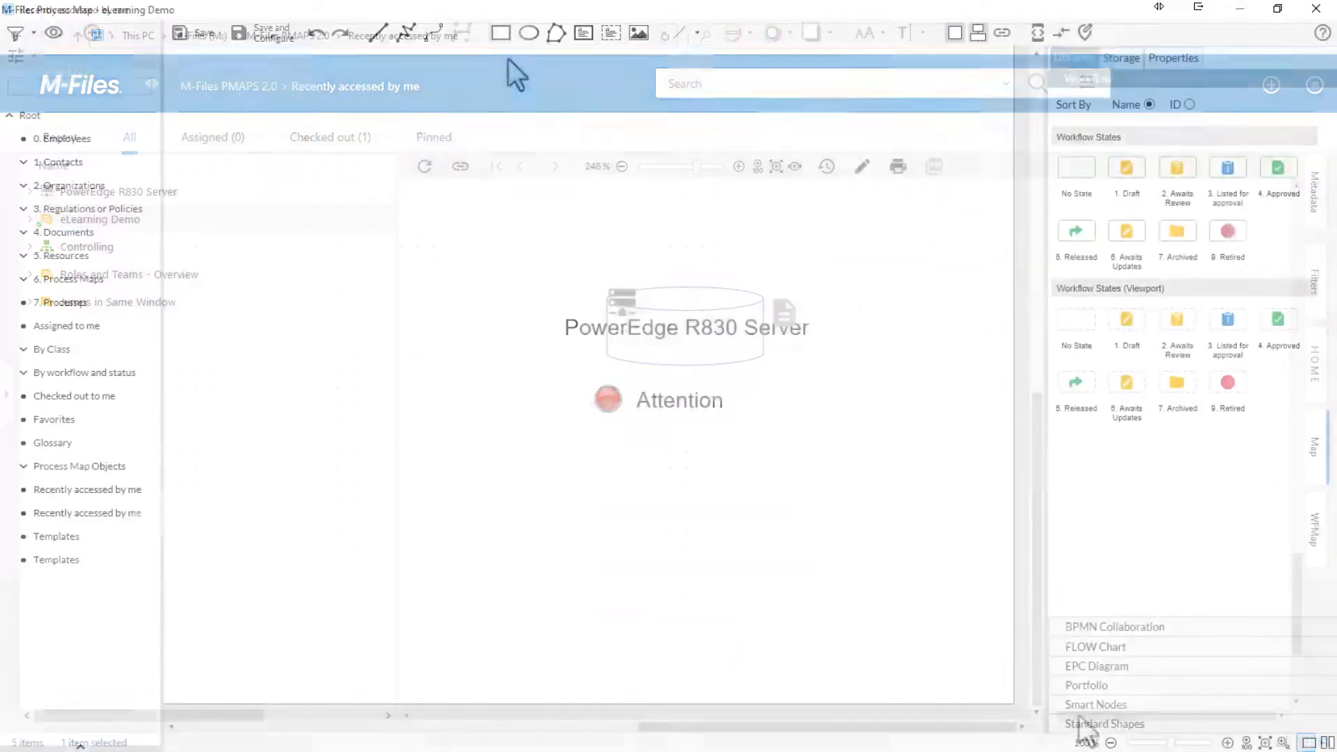
Draw an upright rectangle on the empty canvas area of the eLearning Demo map and fill it dark grey
left_click(501, 32)
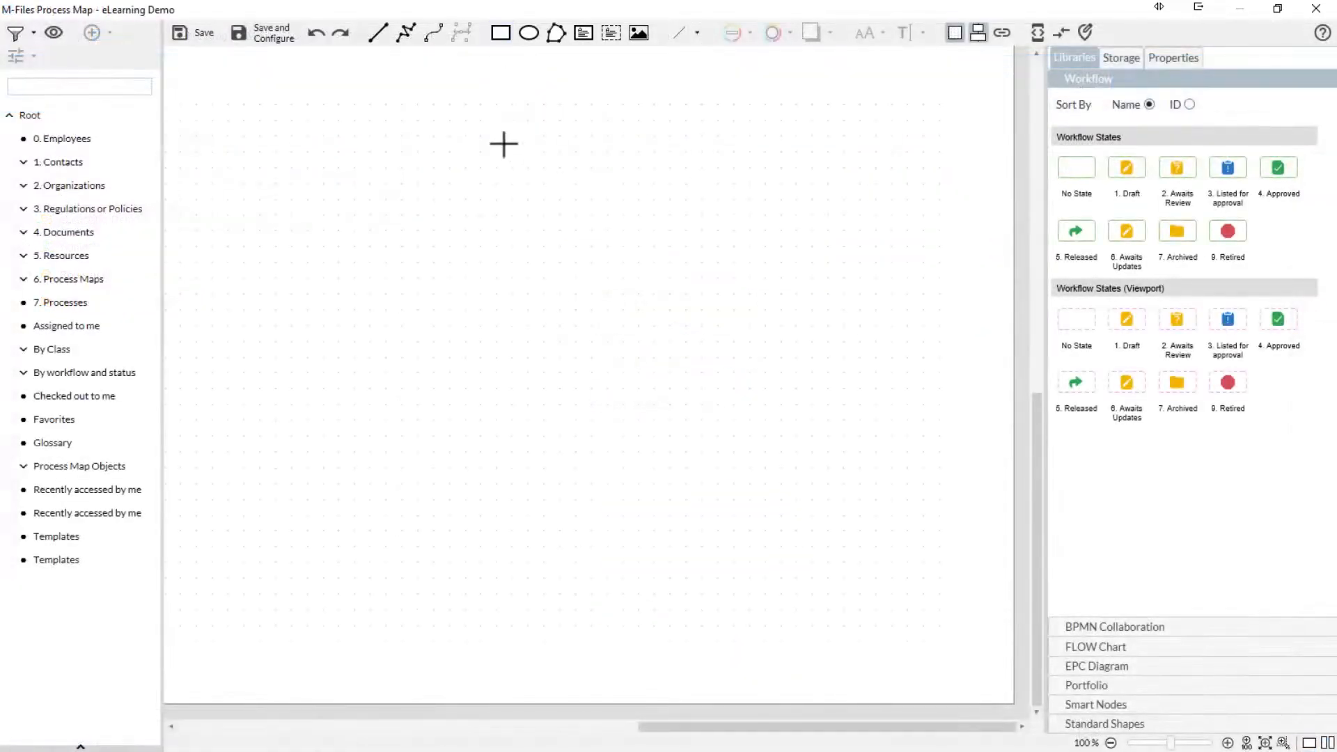
left_click_drag(449, 214, 579, 441)
left_click(786, 34)
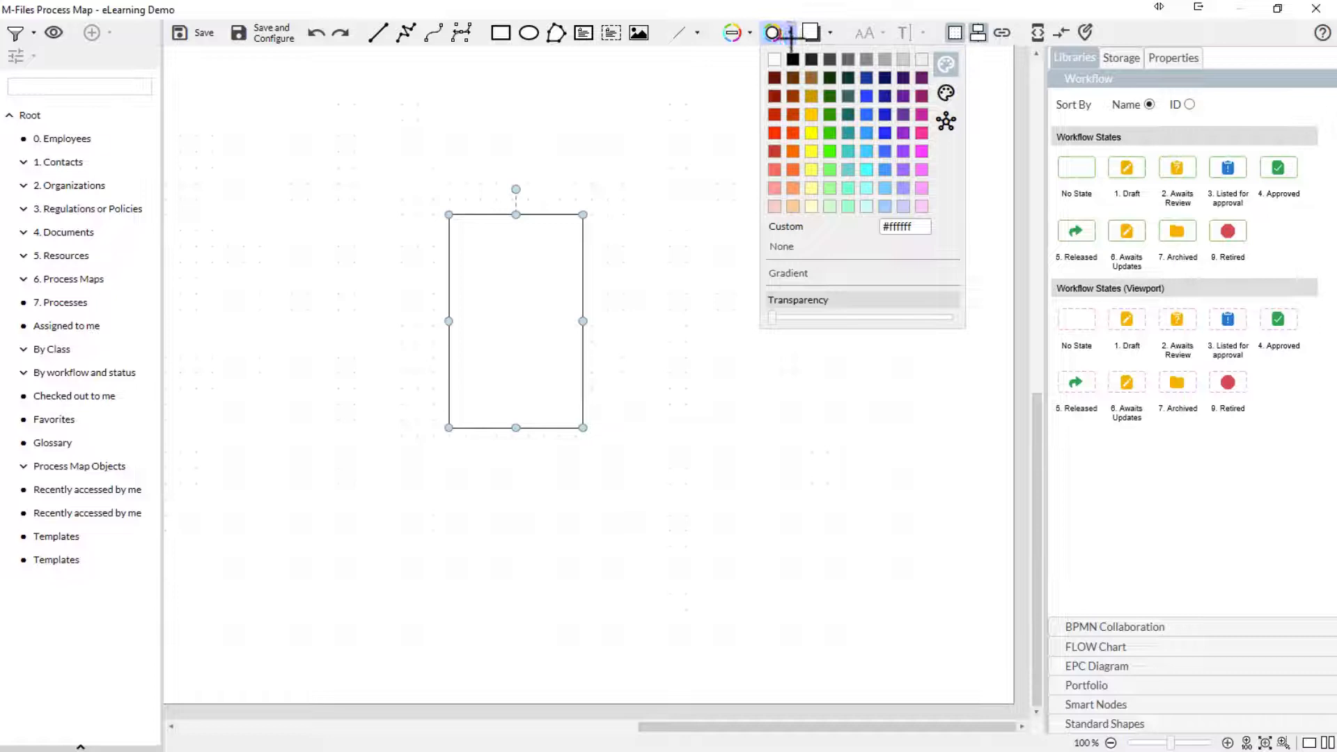
left_click(847, 59)
left_click(731, 129)
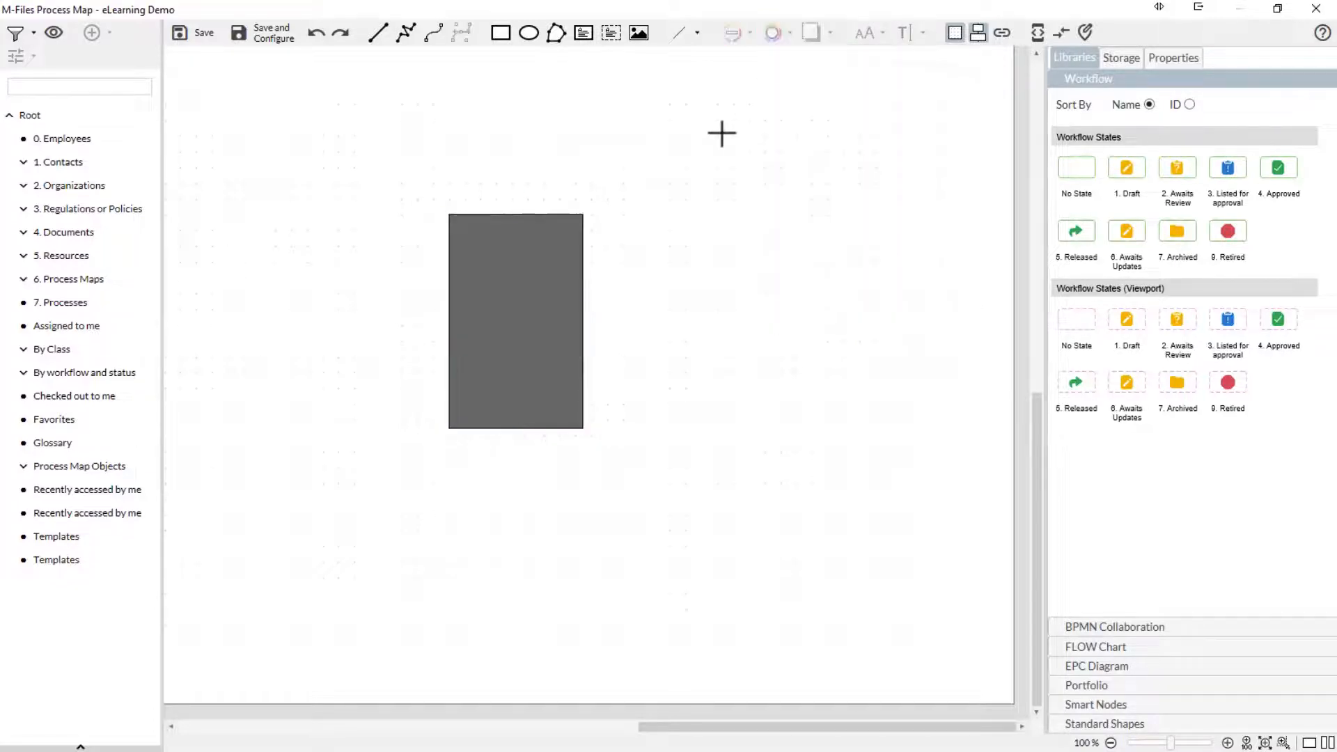
Draw a circle centred in the upper part of the grey rectangle and extend the rectangle downward
left_click_drag(484, 235, 559, 309)
left_click_drag(530, 289, 529, 289)
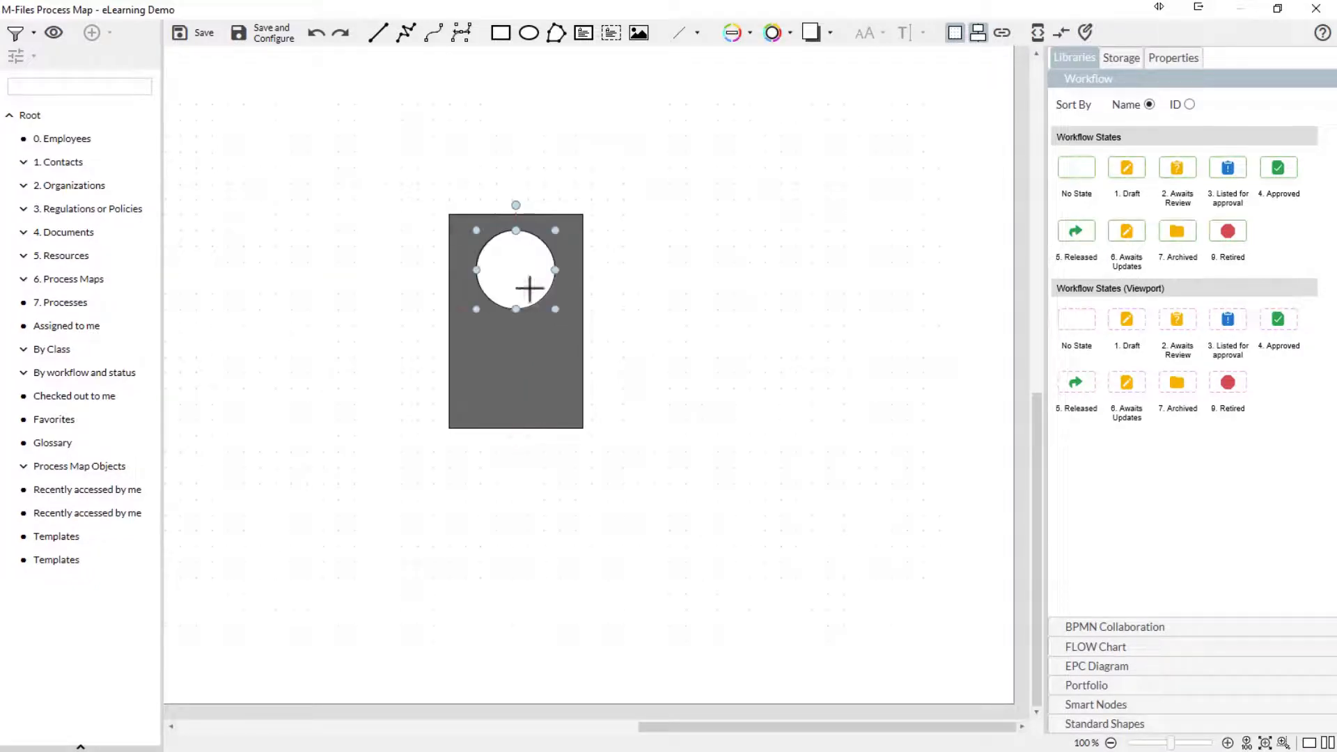
left_click_drag(516, 429, 507, 514)
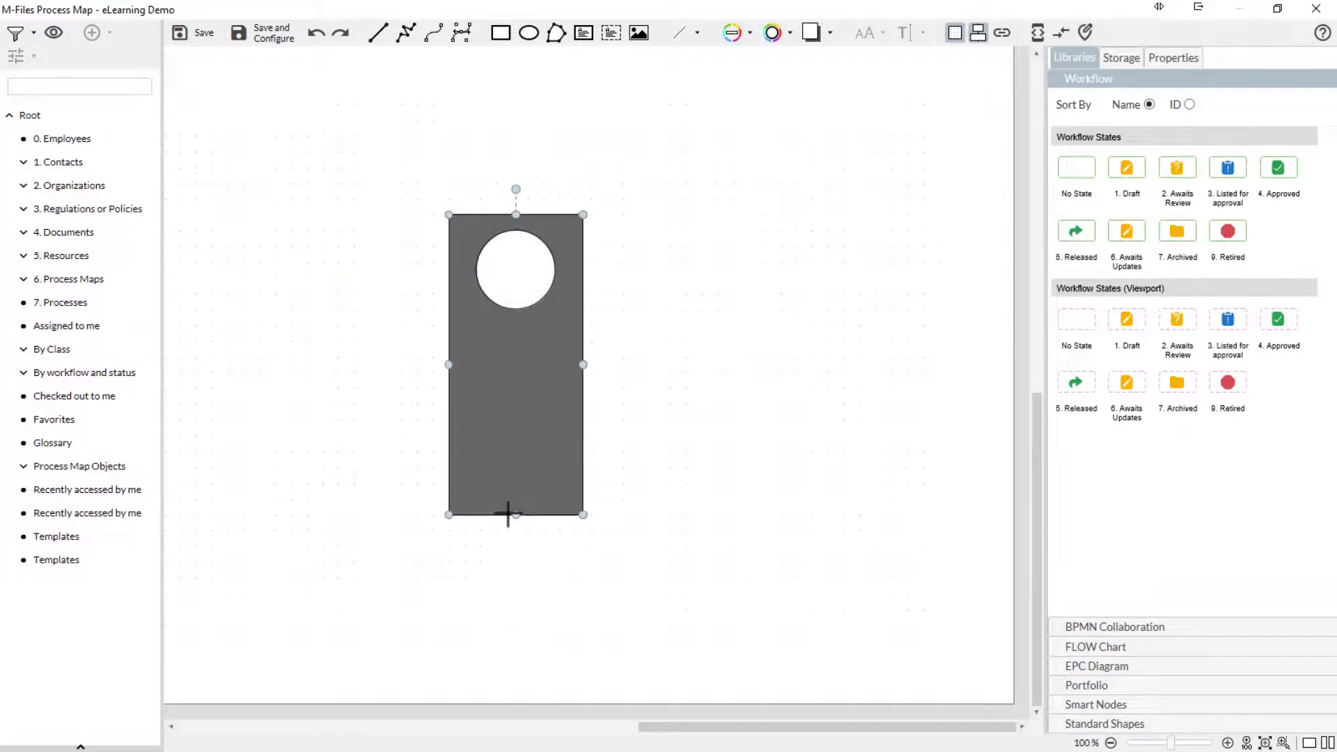
Fill the circle in the upper part of the dark rectangle with medium grey
left_click(539, 283)
left_click(790, 33)
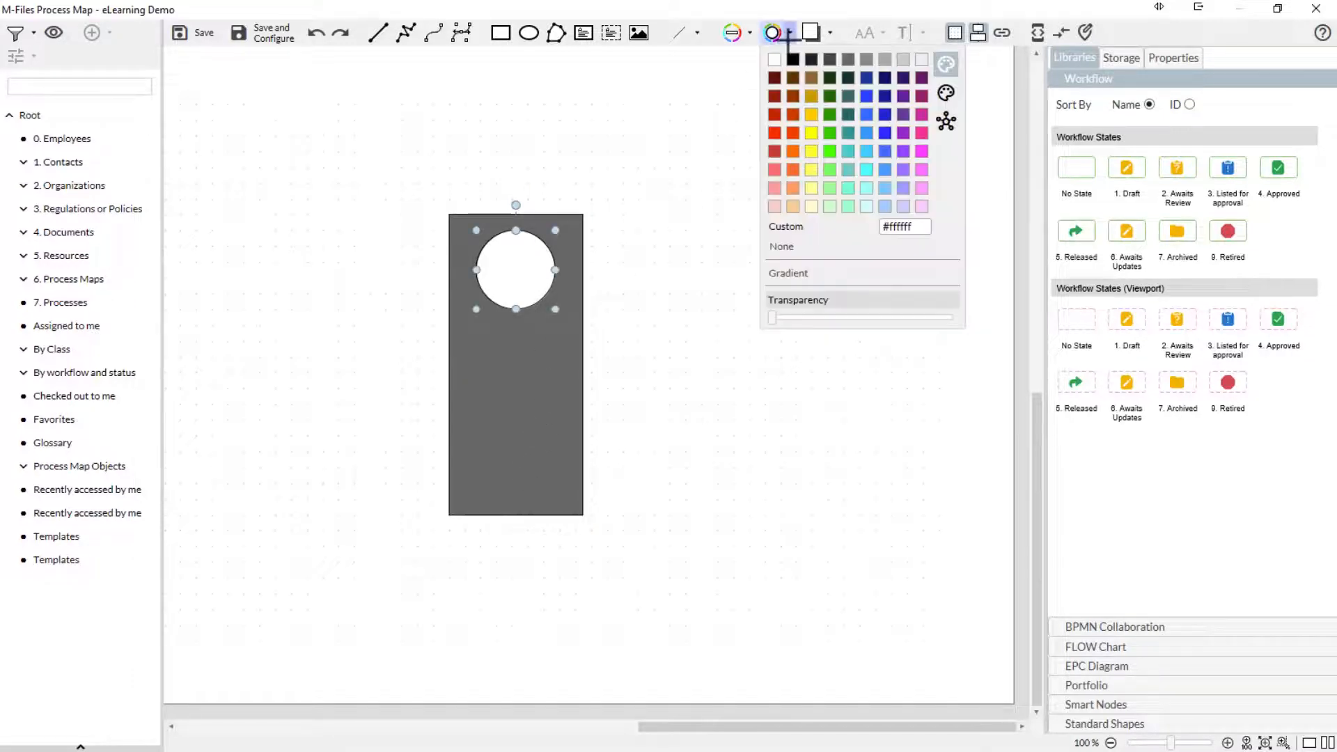
left_click(866, 59)
left_click(713, 231)
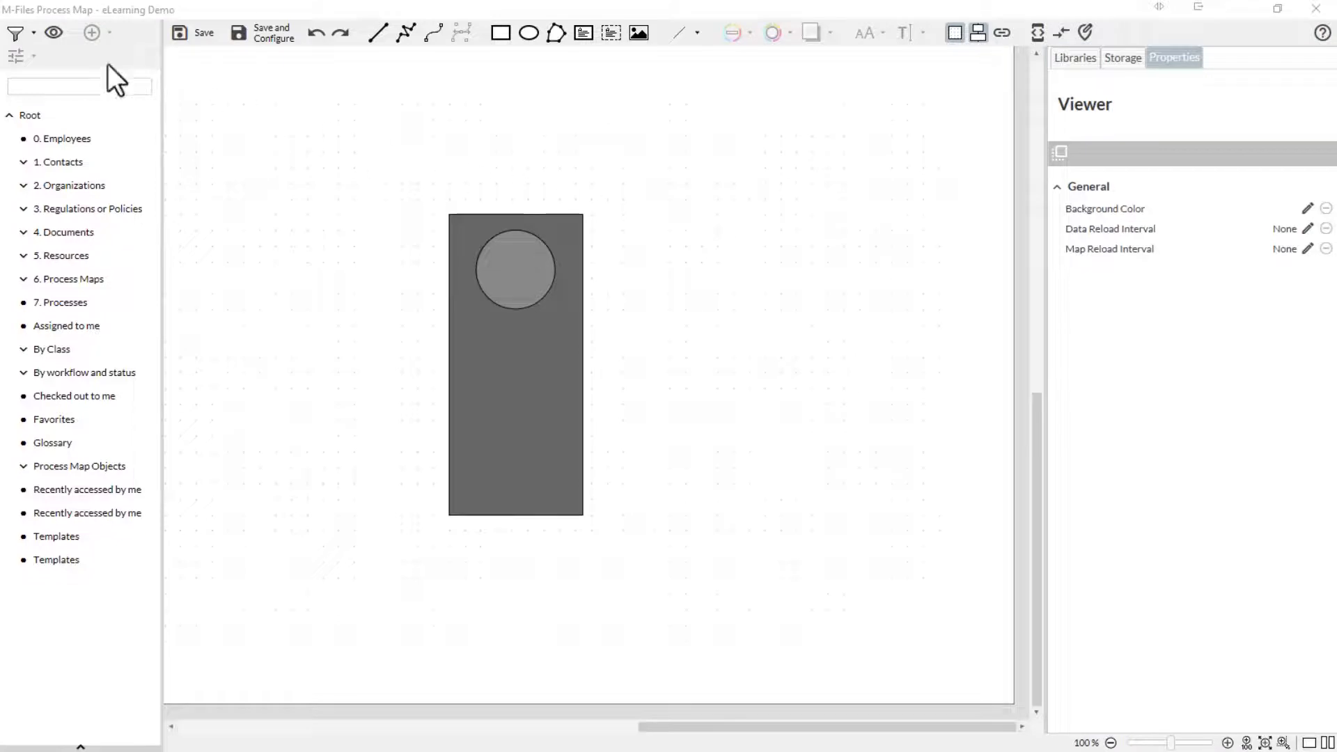
Link the PowerEdge R830 Server to the grey circle, enabling MFAcceptDrop for the assignment and disabling it again
left_click(16, 32)
left_click(31, 244)
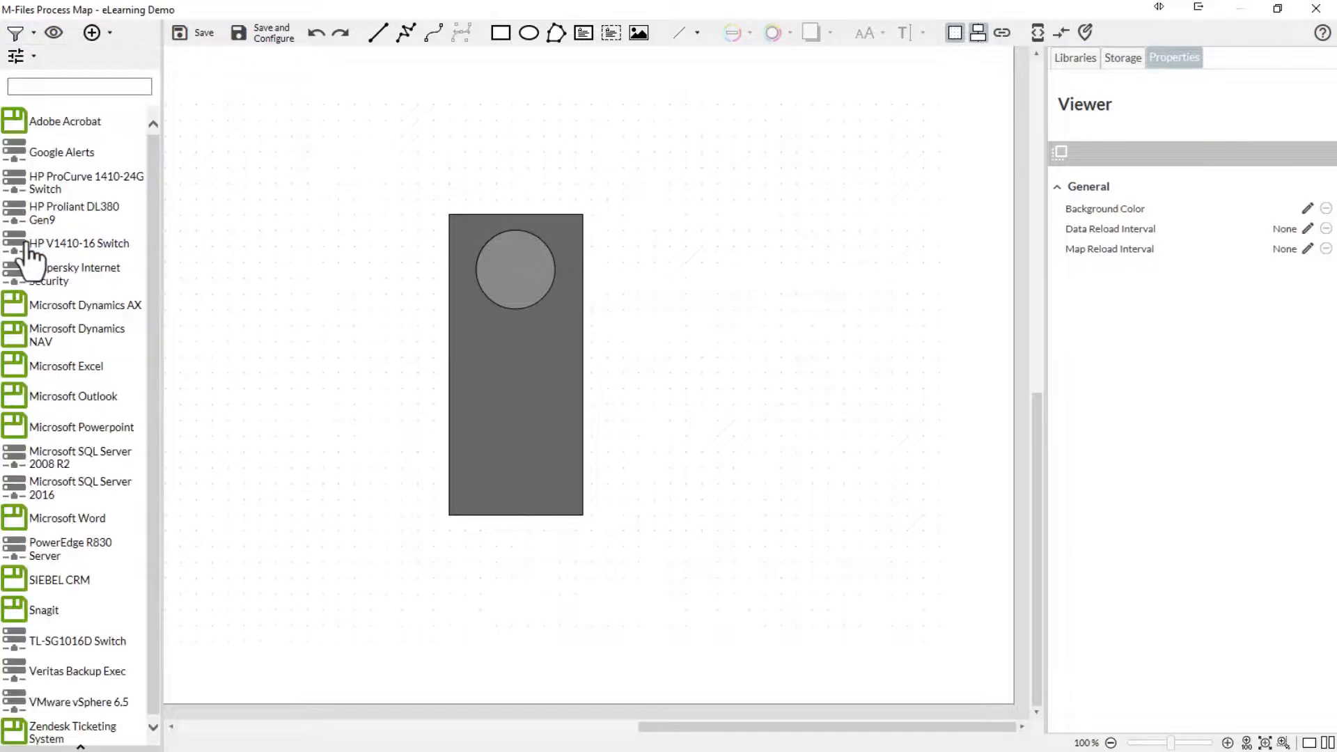
left_click(534, 258)
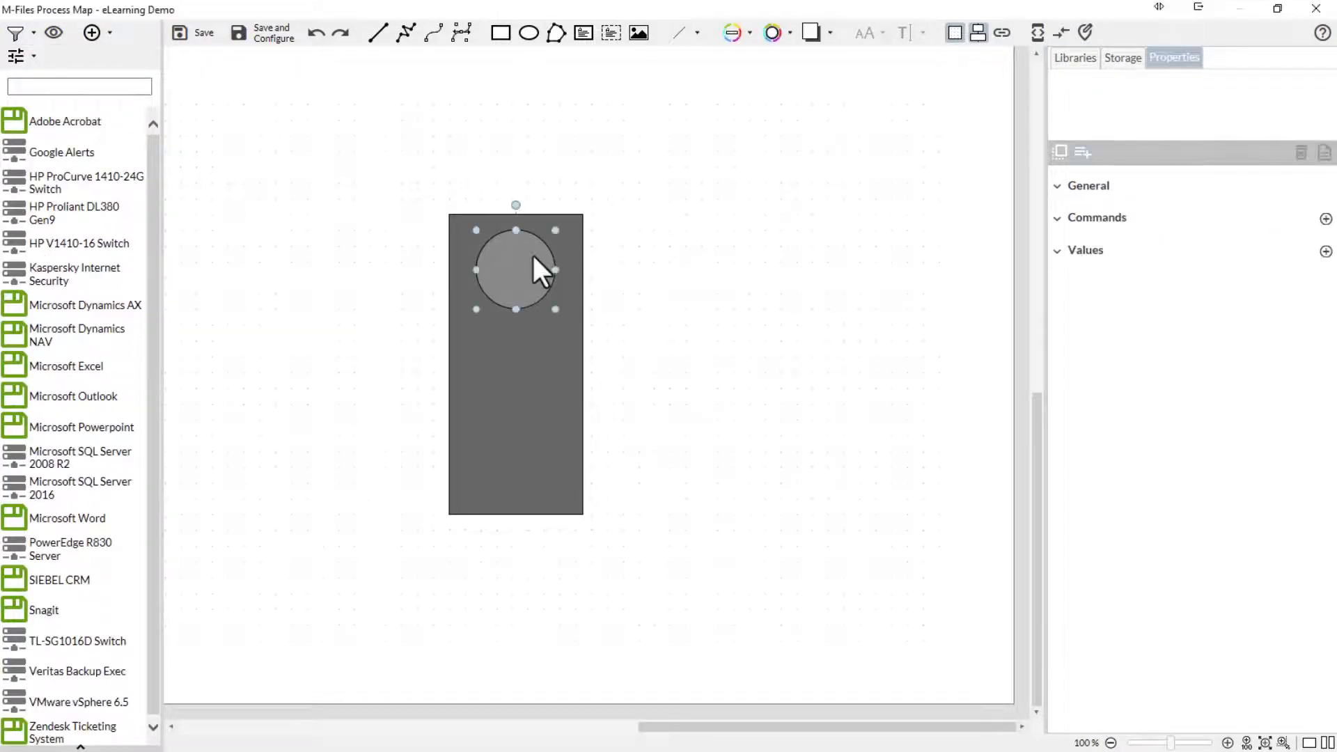
left_click(1057, 187)
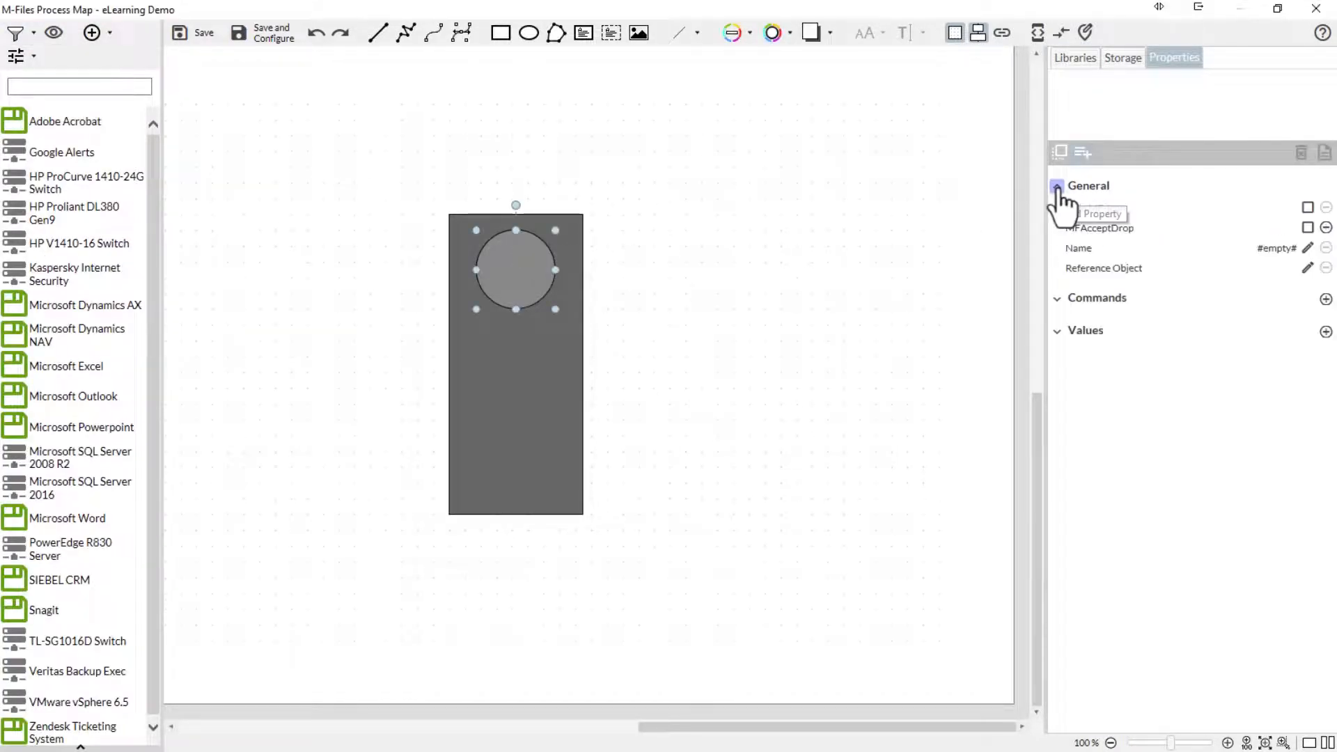
left_click(1307, 228)
left_click_drag(69, 548, 504, 269)
left_click(1307, 228)
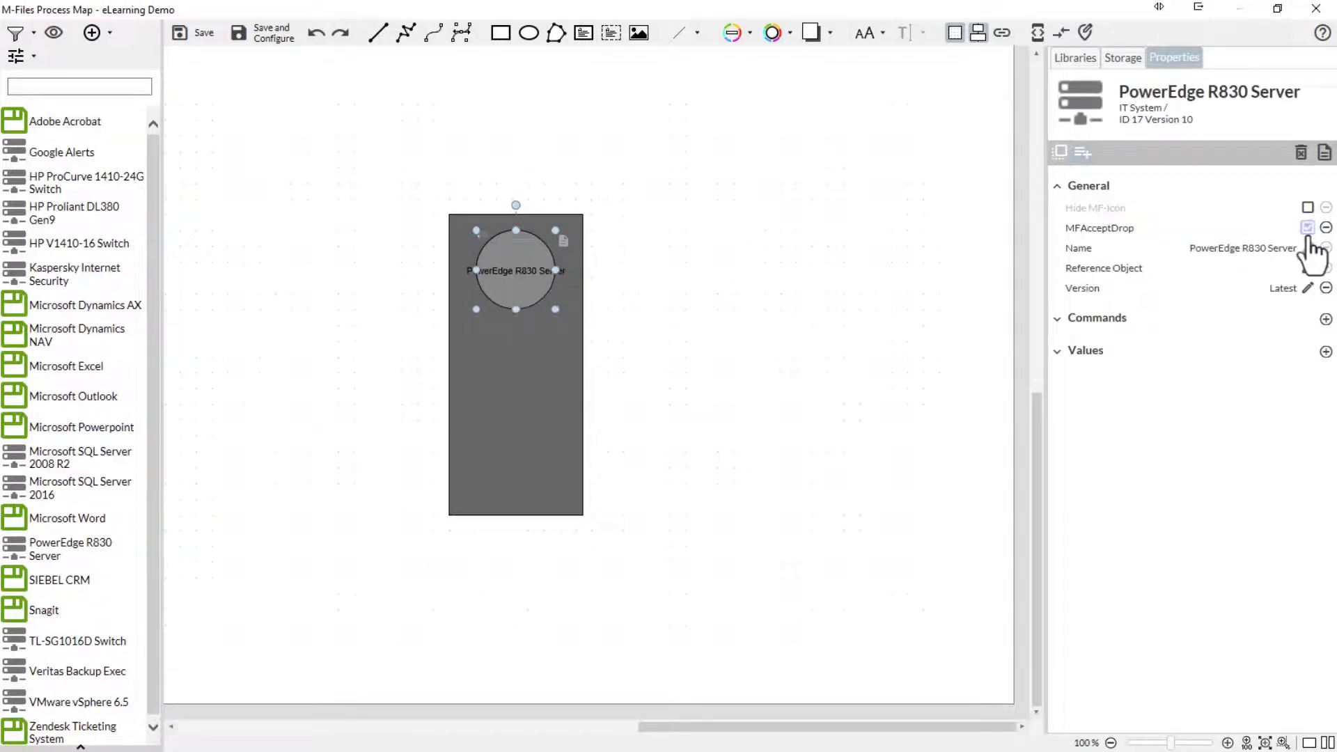
Start a new value for the circle that uses the Status metadata and the FillColor item attribute
left_click(1325, 352)
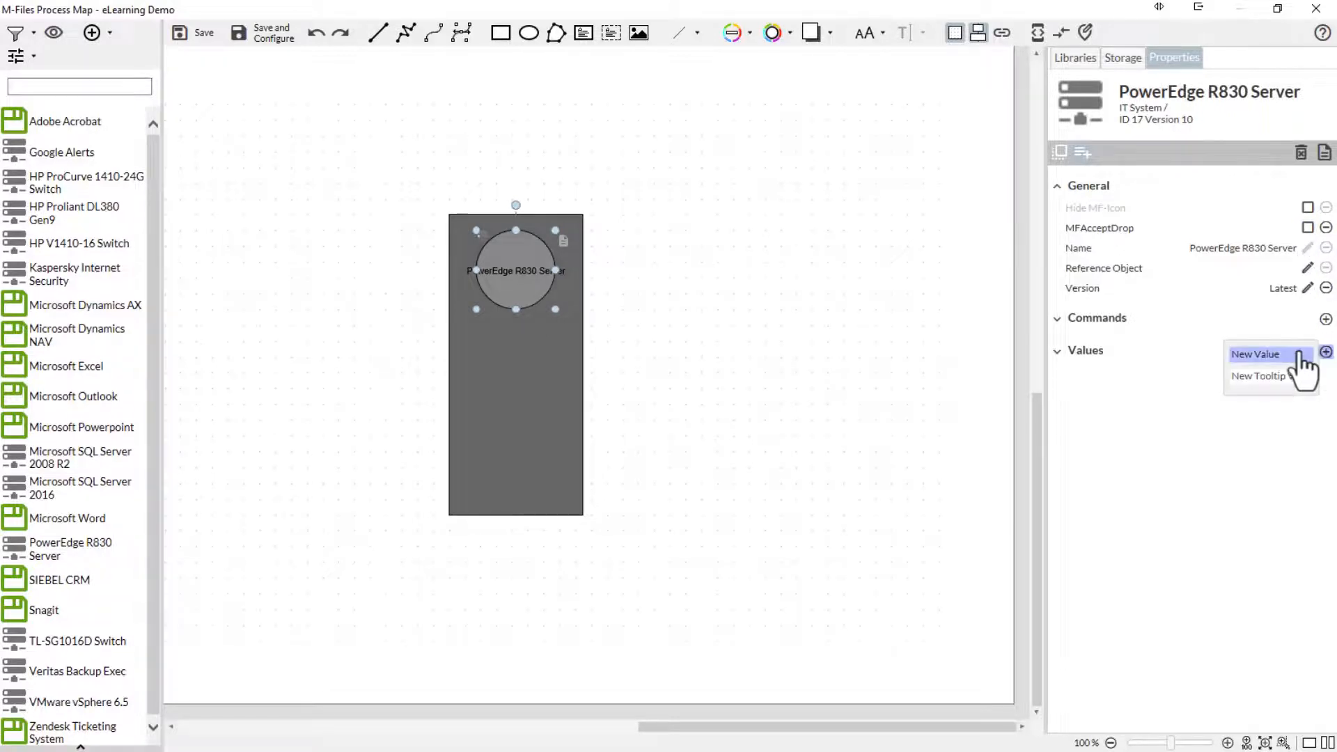
left_click(1299, 354)
left_click(524, 149)
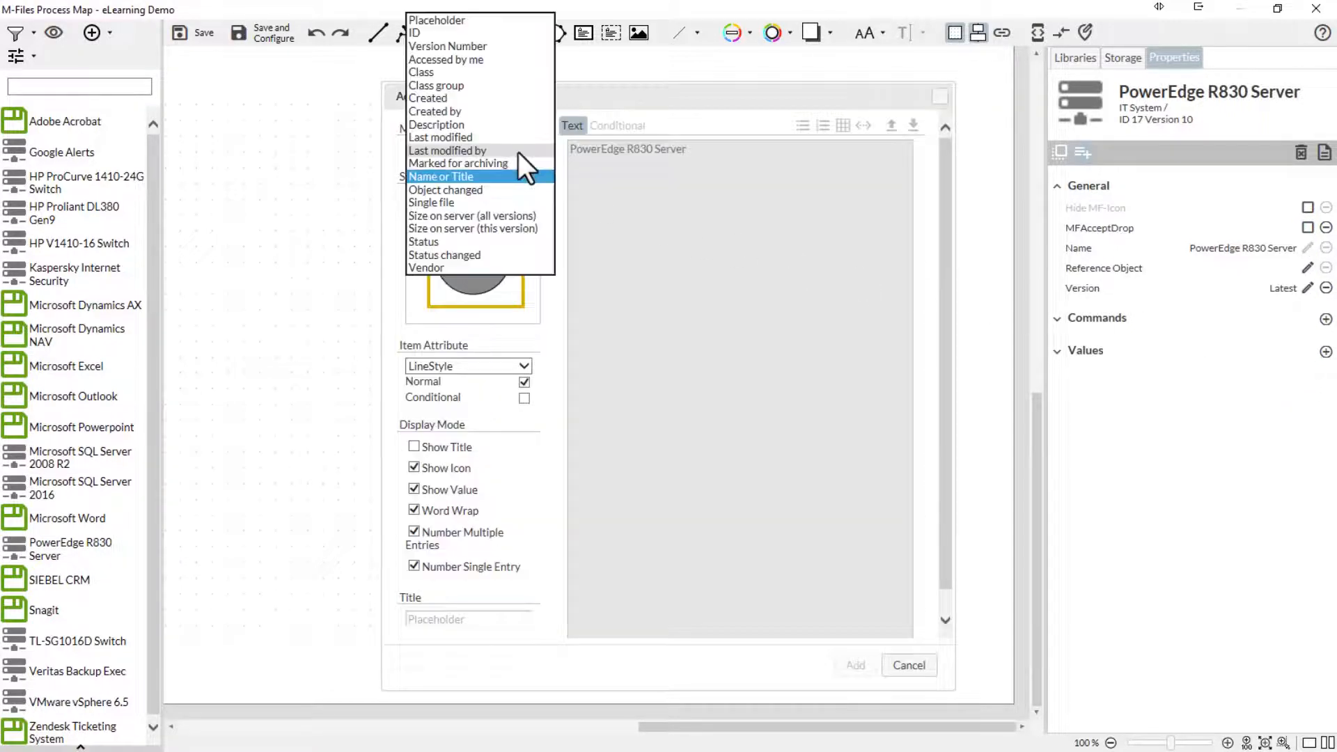
left_click(460, 246)
left_click(476, 364)
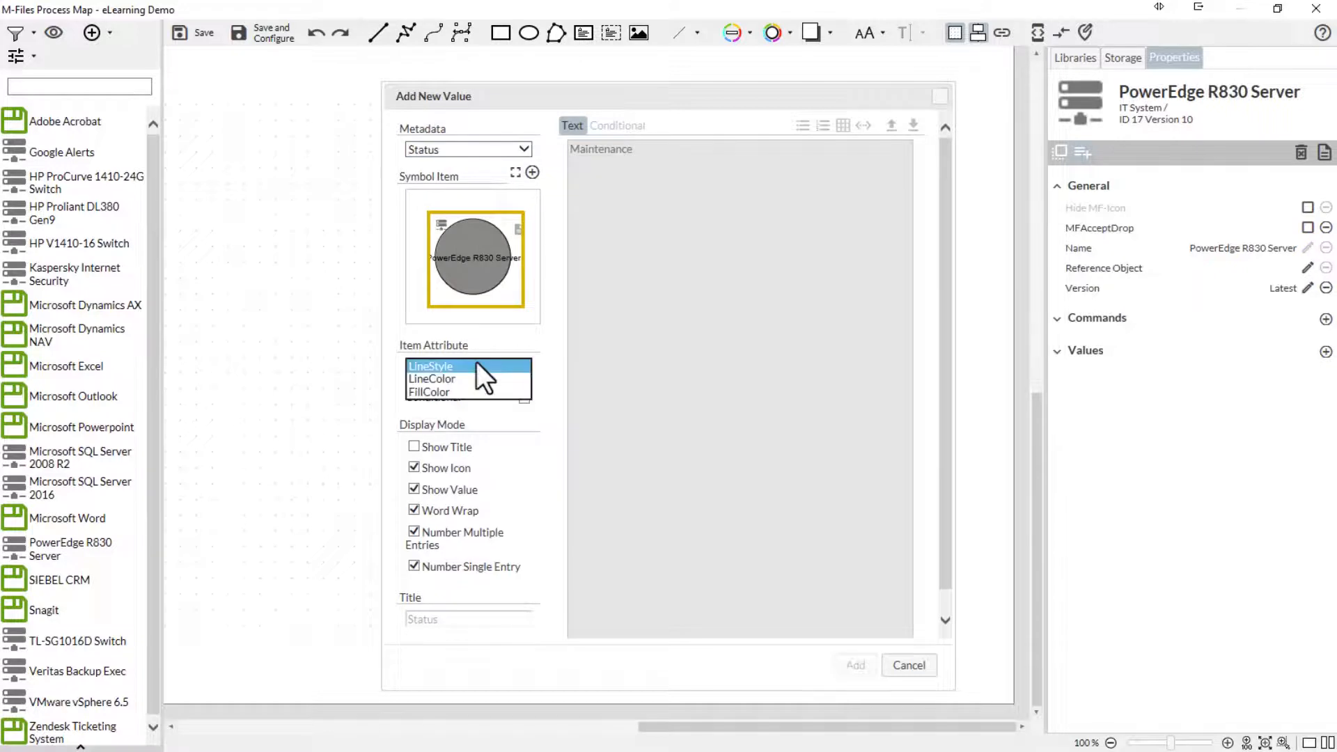
left_click(470, 387)
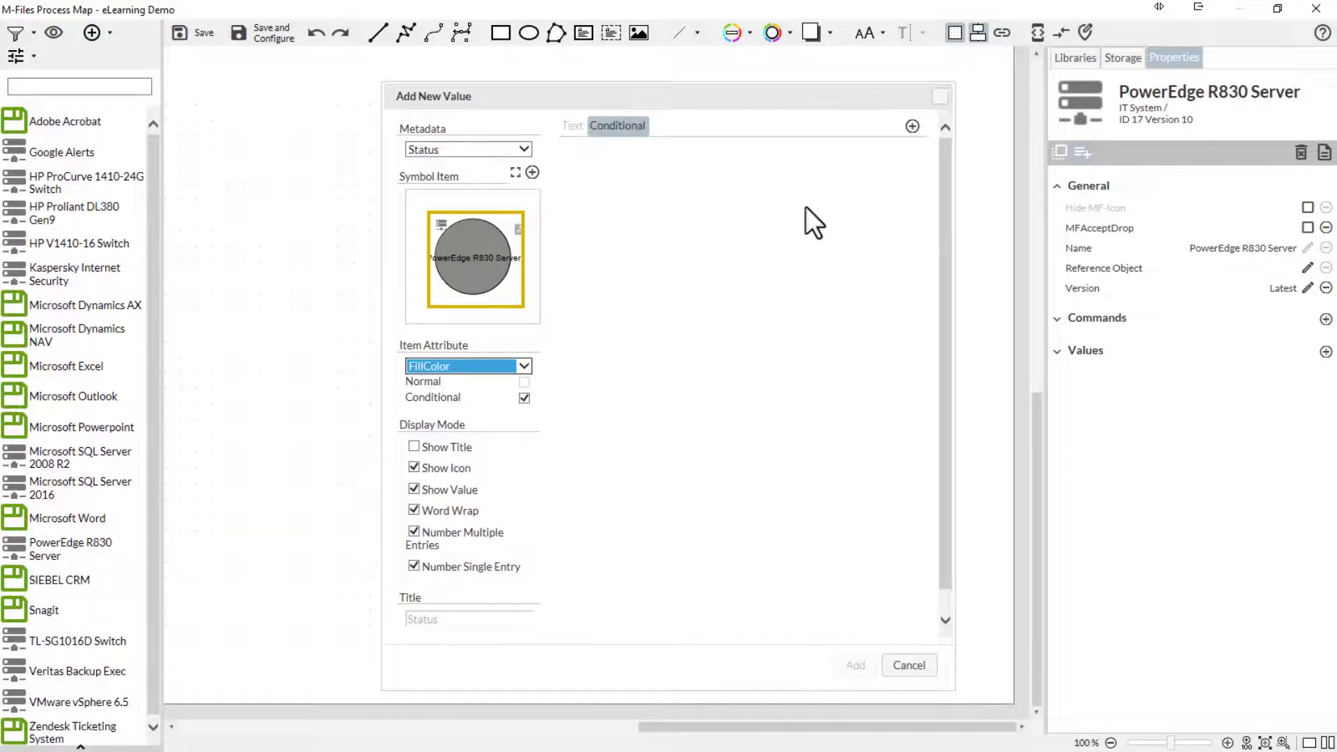
Add a condition that colours the circle red #ff0000 when Status == Standby, and add the value to the symbol
left_click(913, 126)
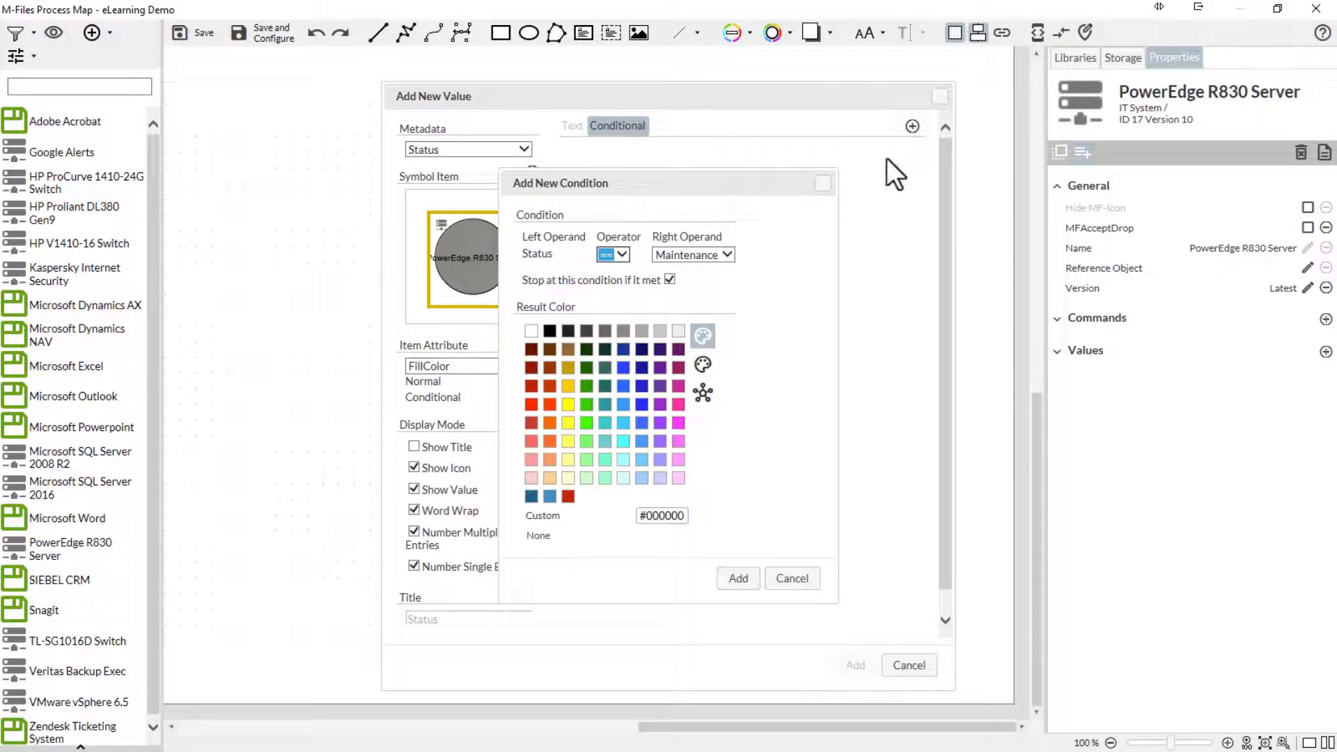
left_click(533, 402)
left_click(711, 253)
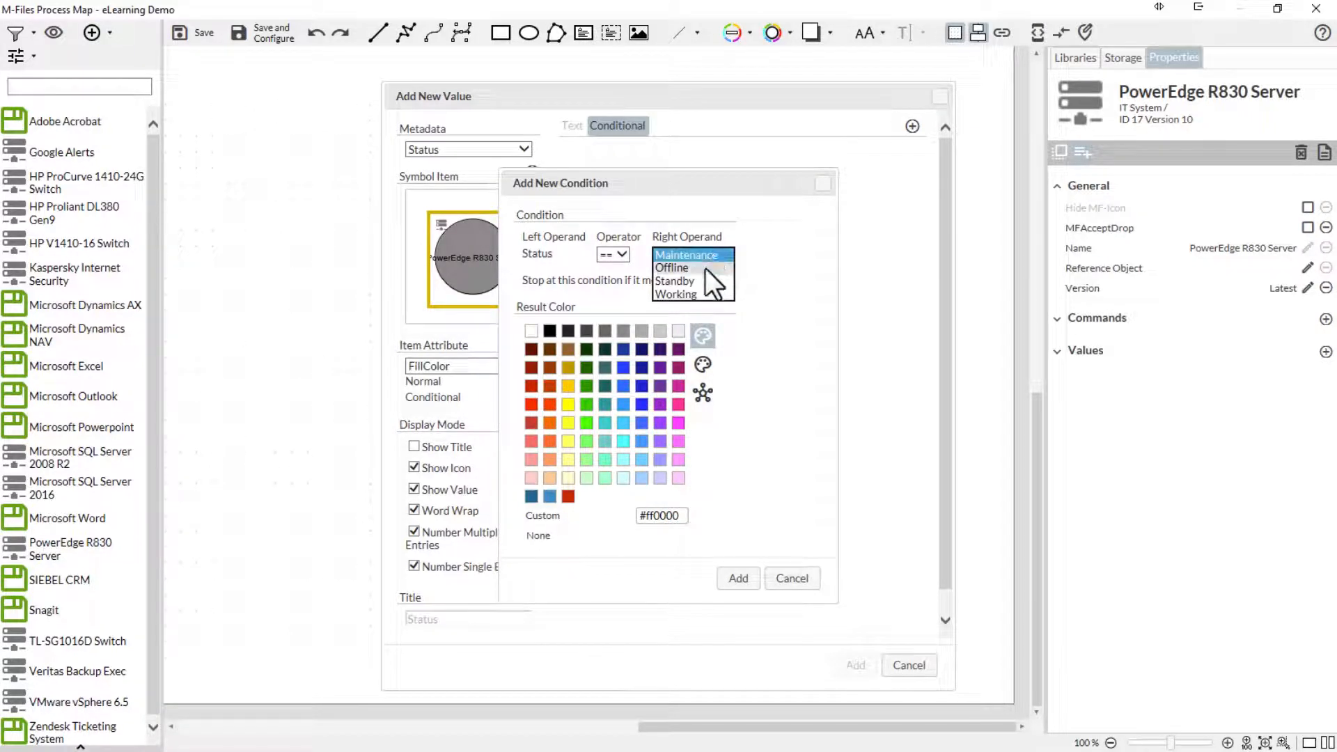
left_click(700, 277)
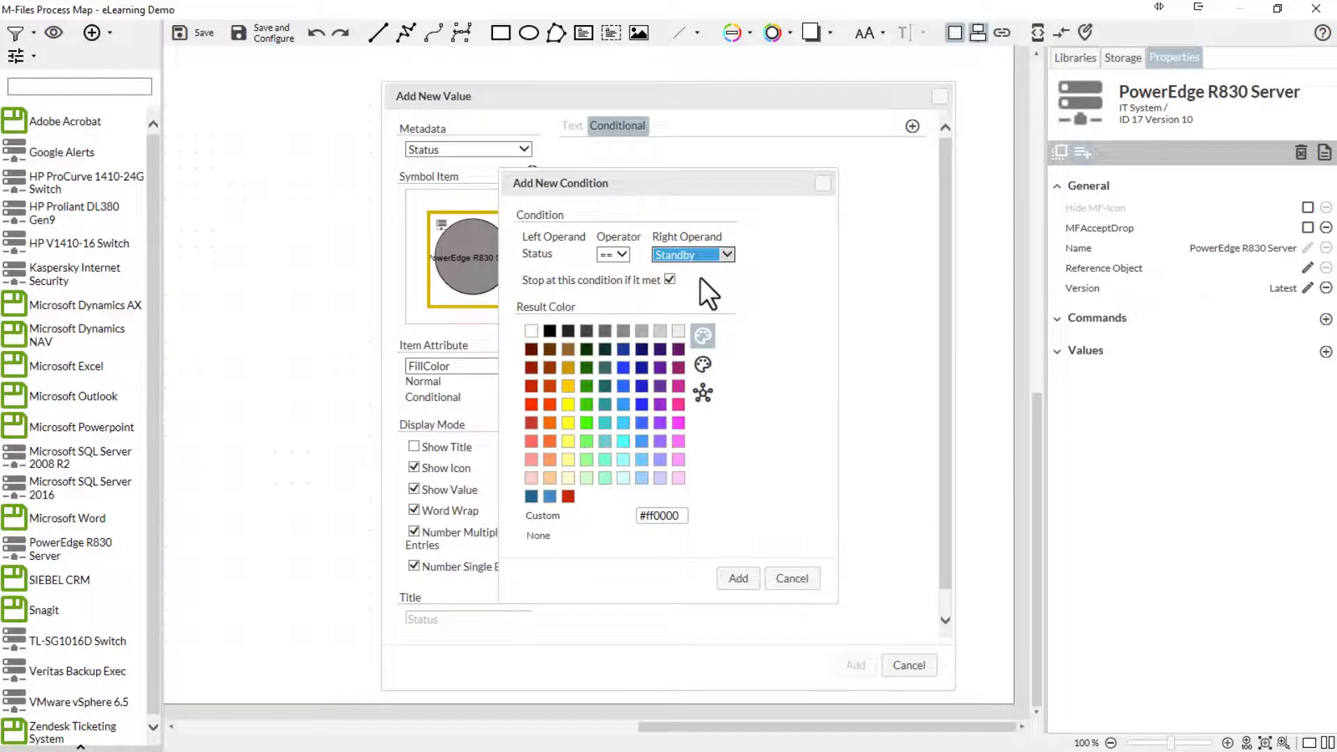
left_click(738, 578)
left_click(845, 670)
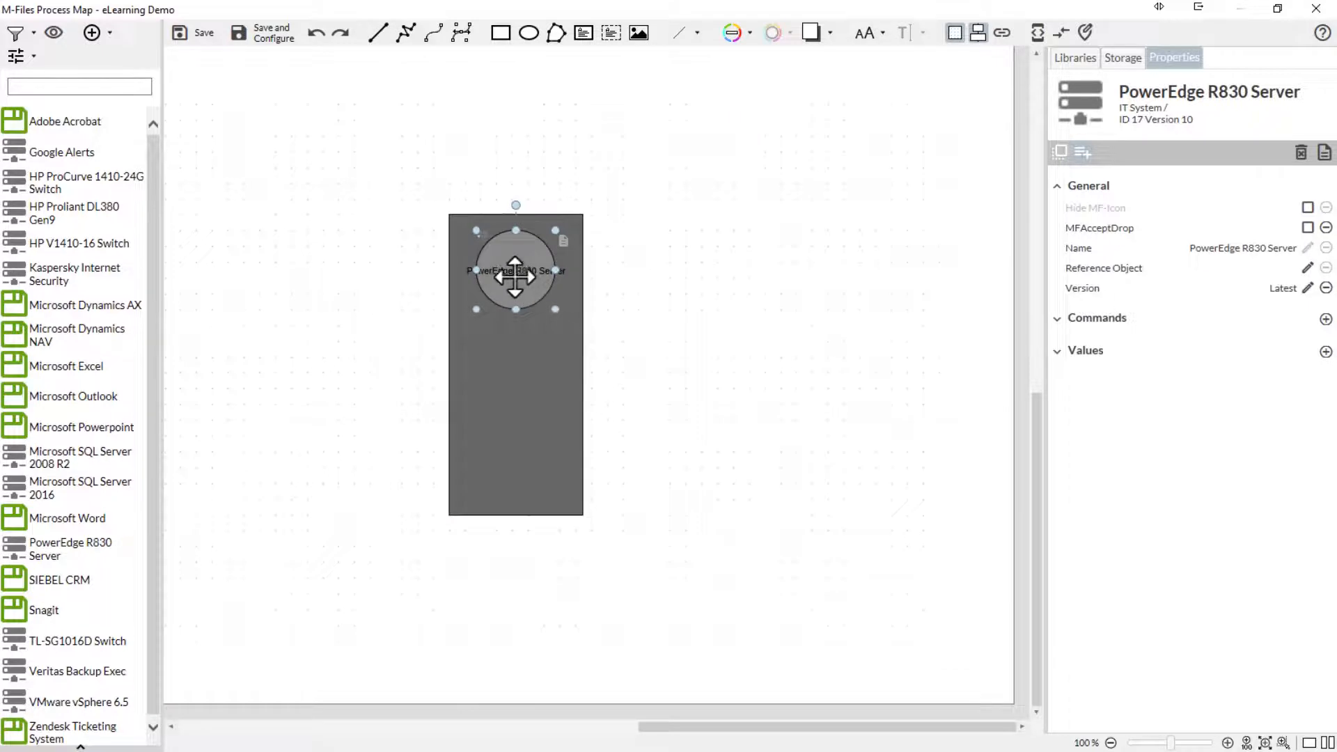
Remove the circle's name text and its on-click metacard command, and enable Hide MF-Icon
left_click(510, 269)
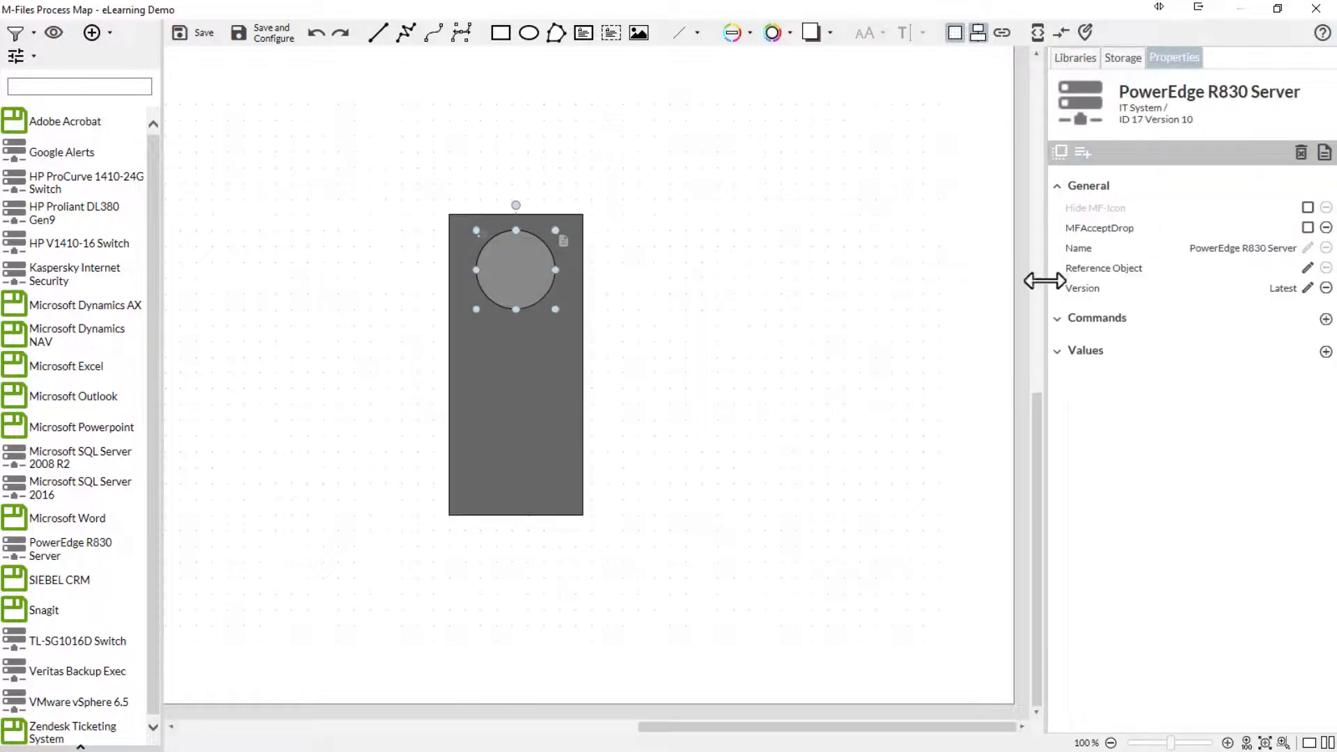
left_click(1058, 319)
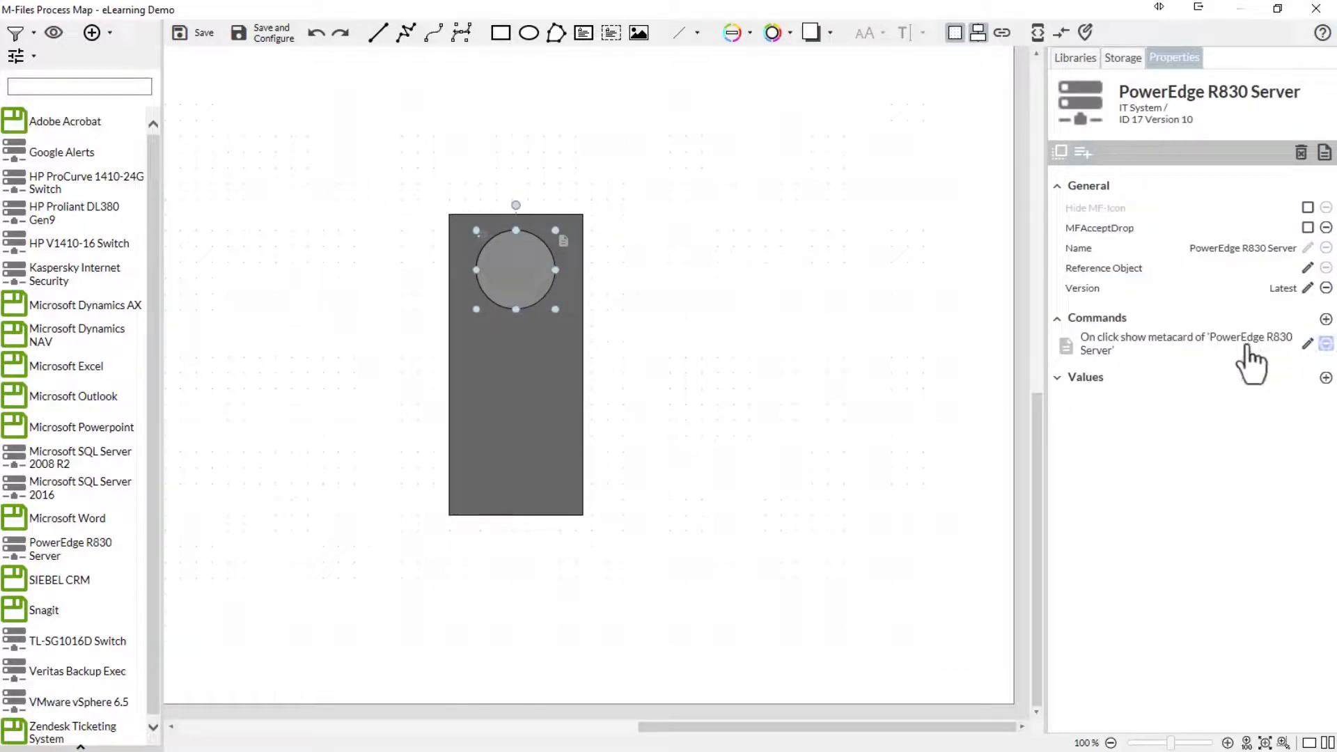
left_click(1058, 351)
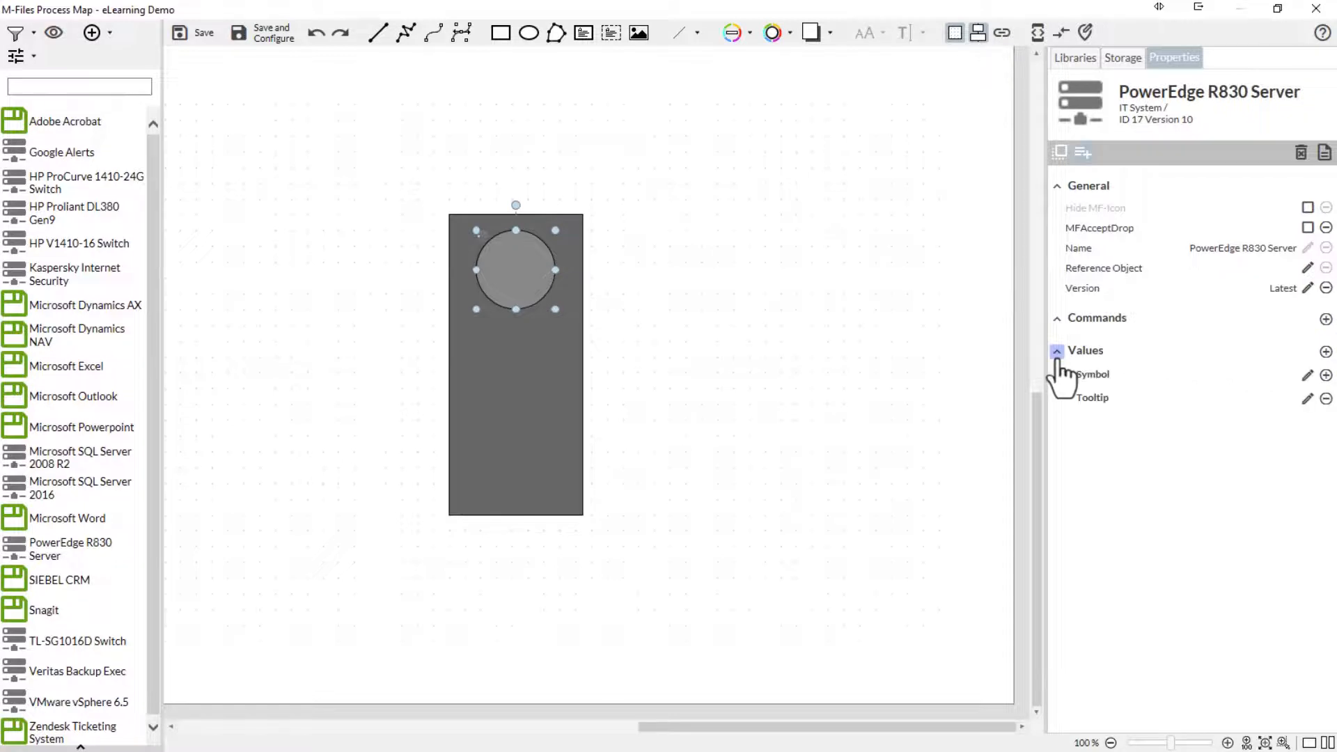
left_click(1307, 210)
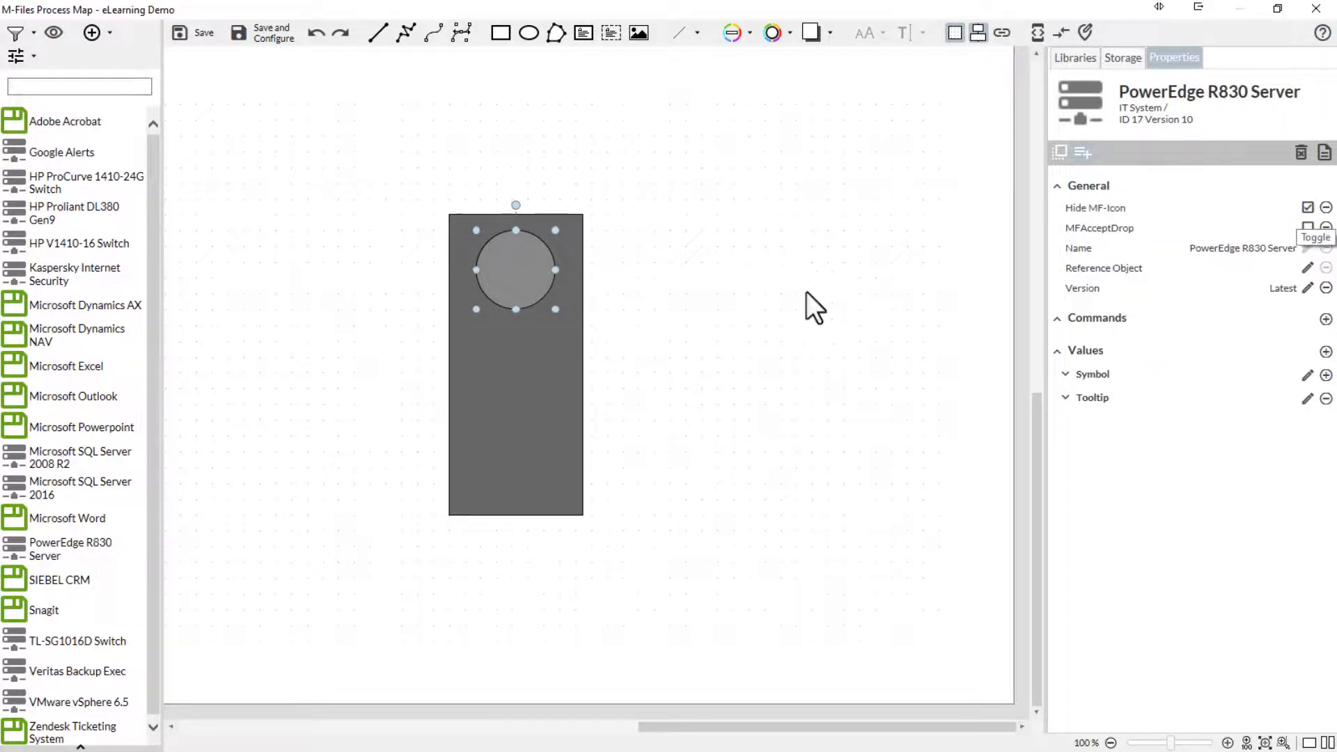
Copy the circle and paste two duplicates, placing them evenly below the original inside the rectangle
right_click(538, 300)
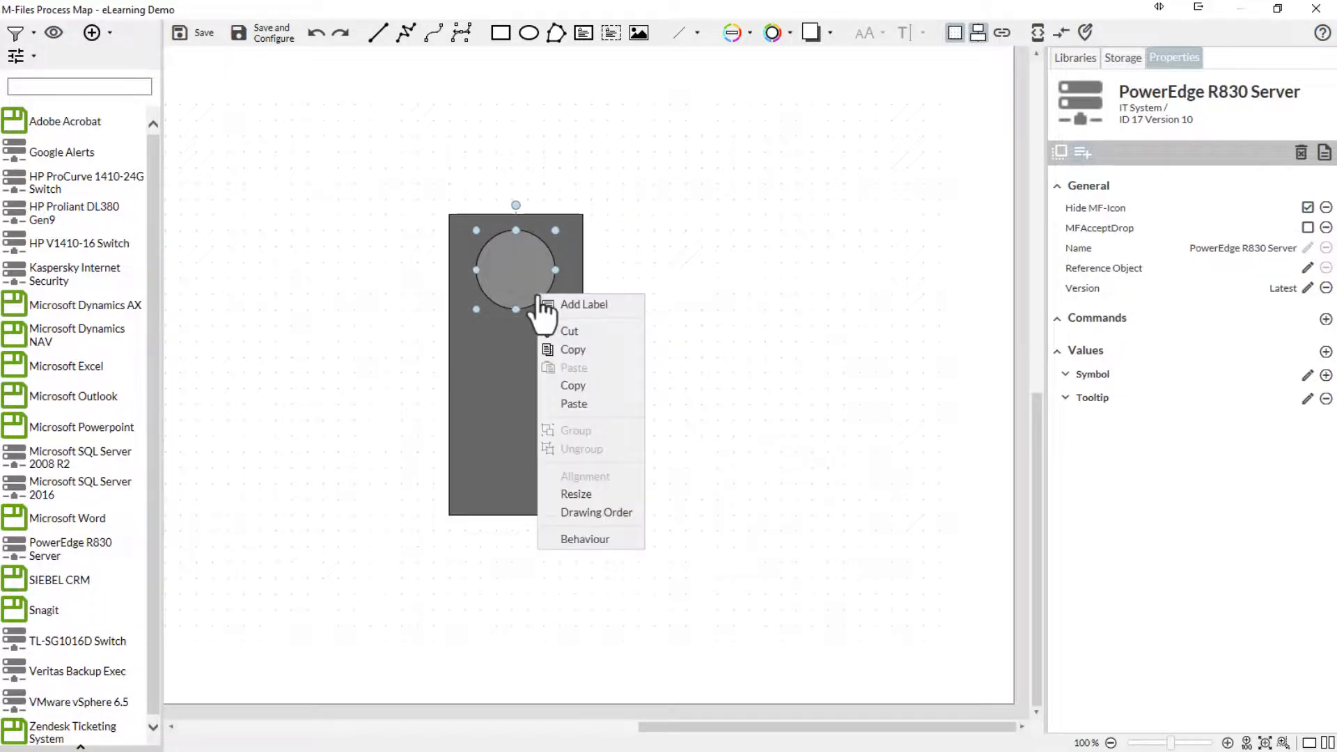
left_click(545, 348)
right_click(510, 359)
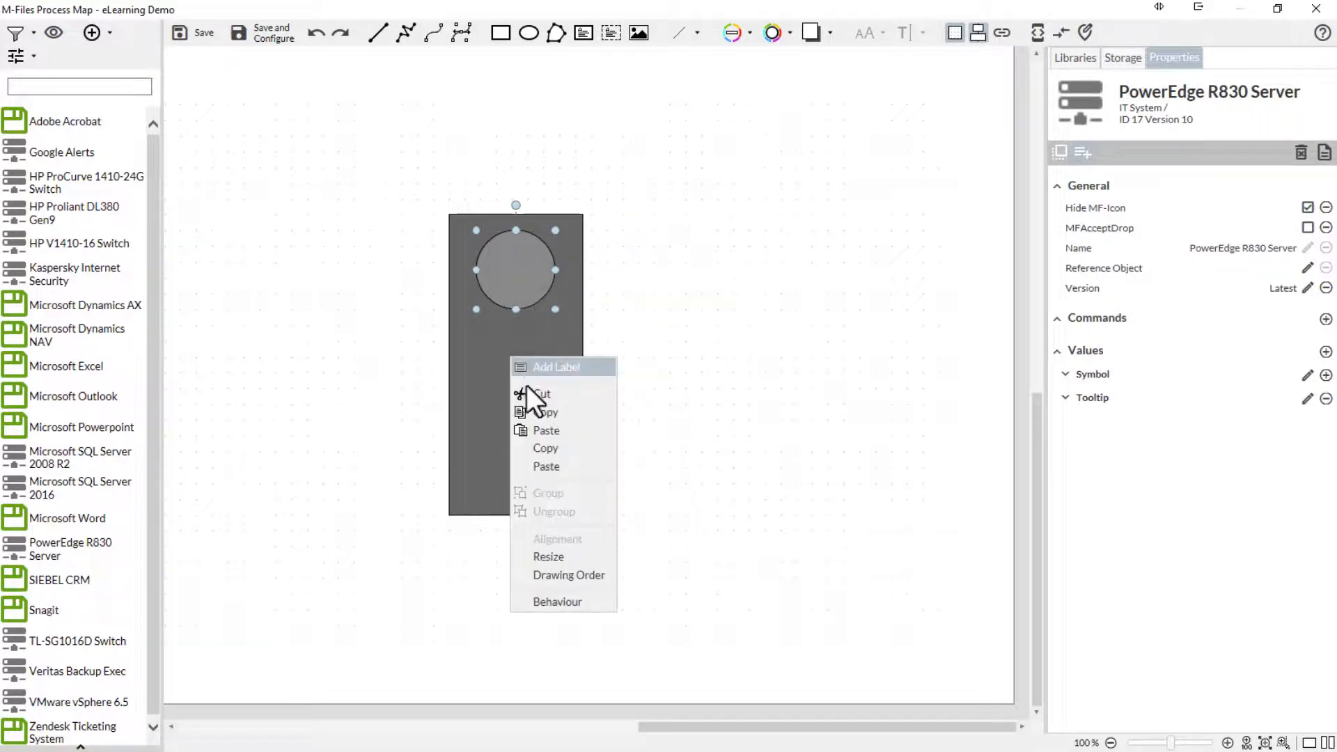
left_click(542, 429)
left_click_drag(529, 302, 521, 391)
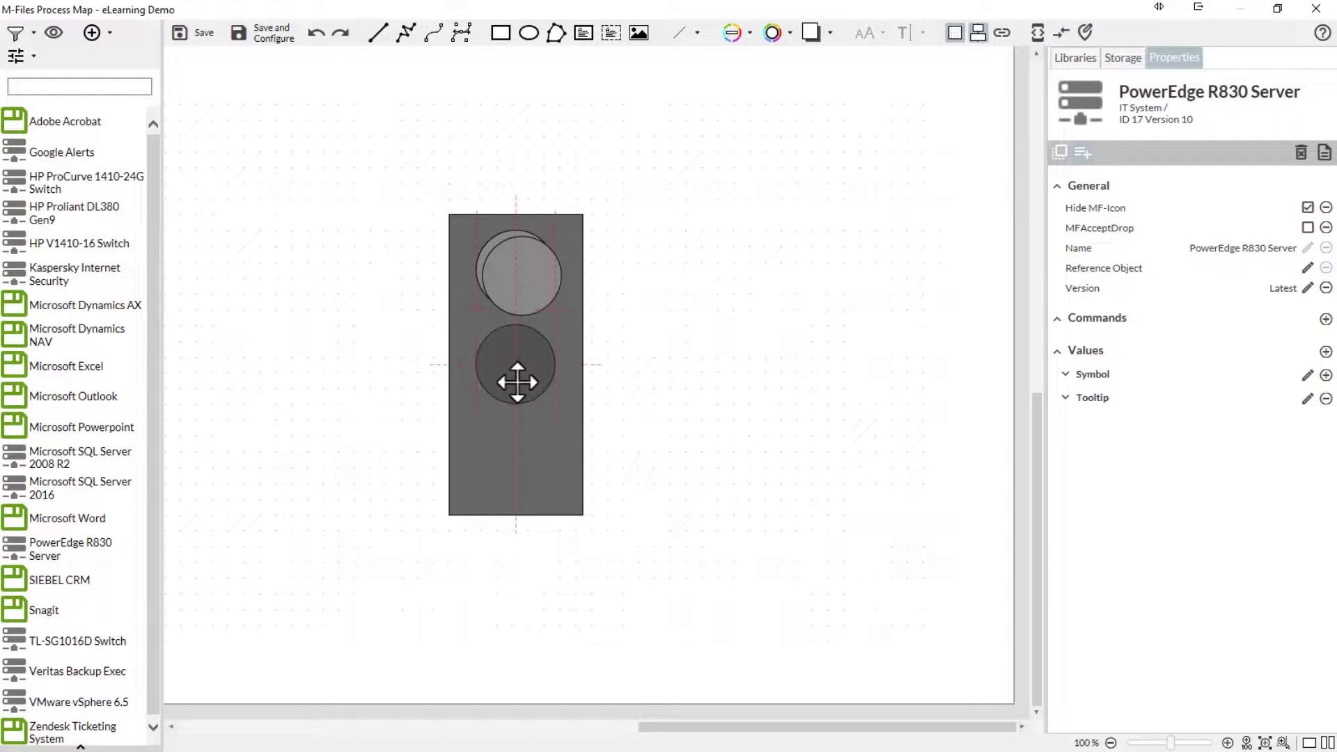
right_click(519, 441)
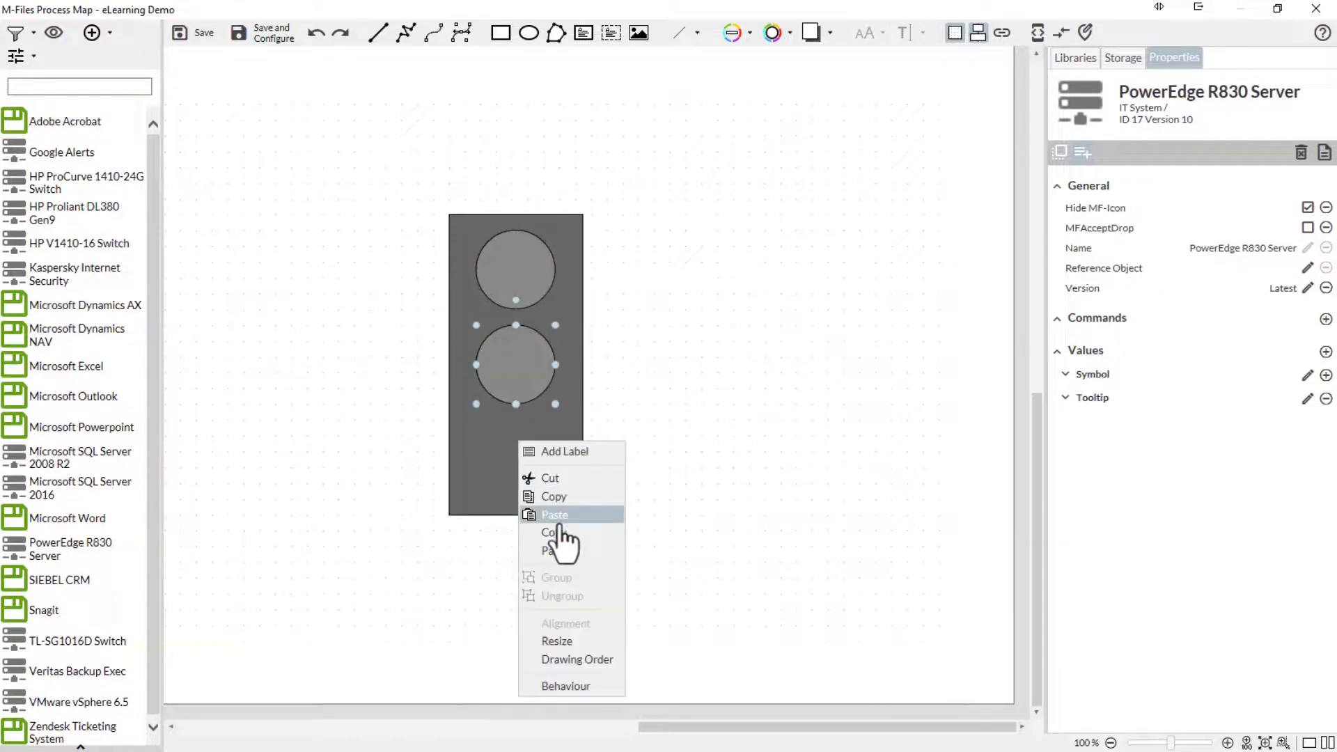
left_click(560, 517)
left_click_drag(527, 407, 523, 462)
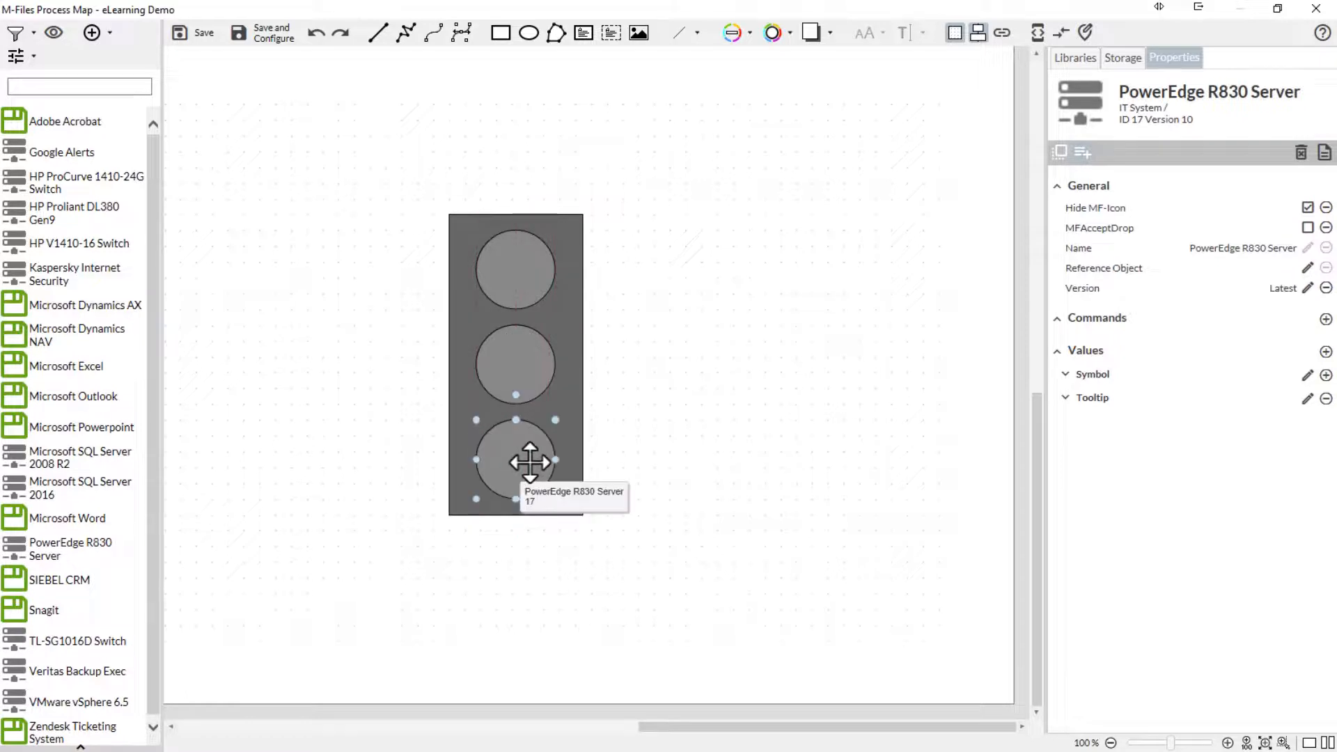
Change the middle circle's FillColor condition to yellow #ffff00 when Status == Maintenance
left_click(531, 363)
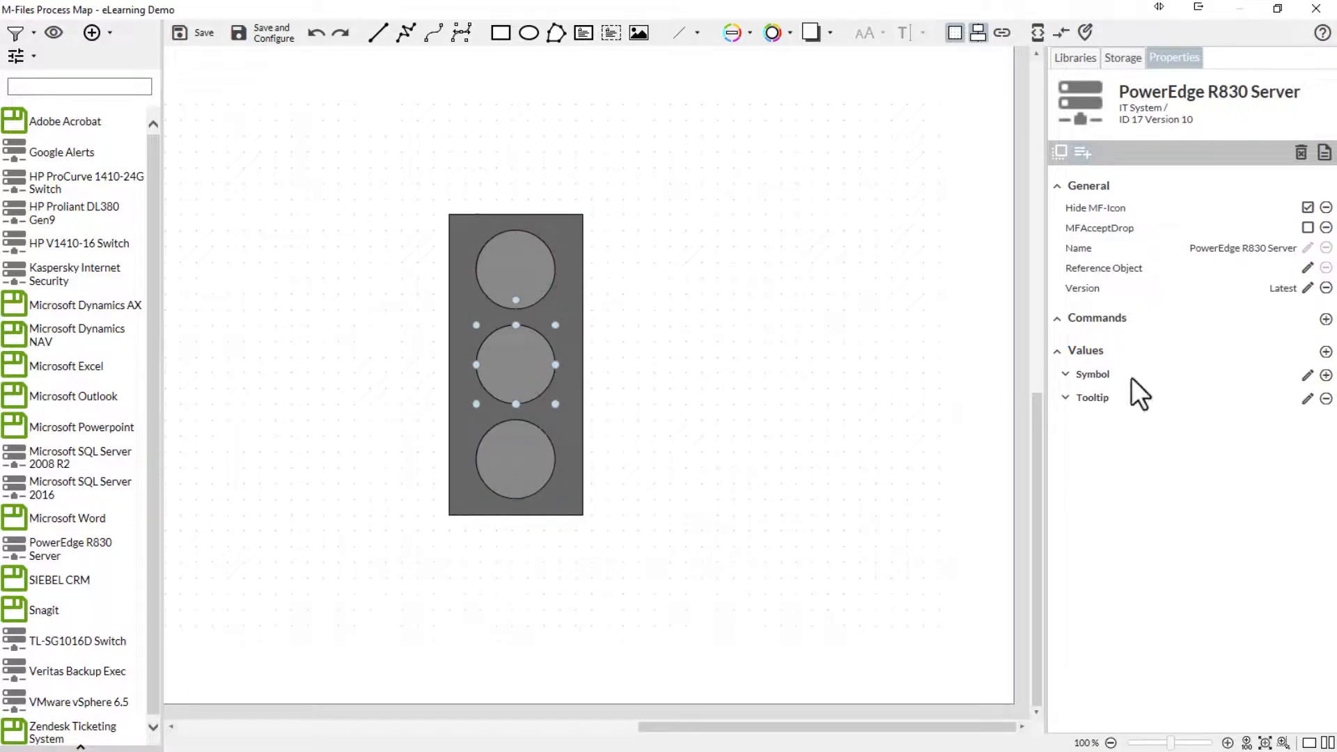
left_click(1307, 375)
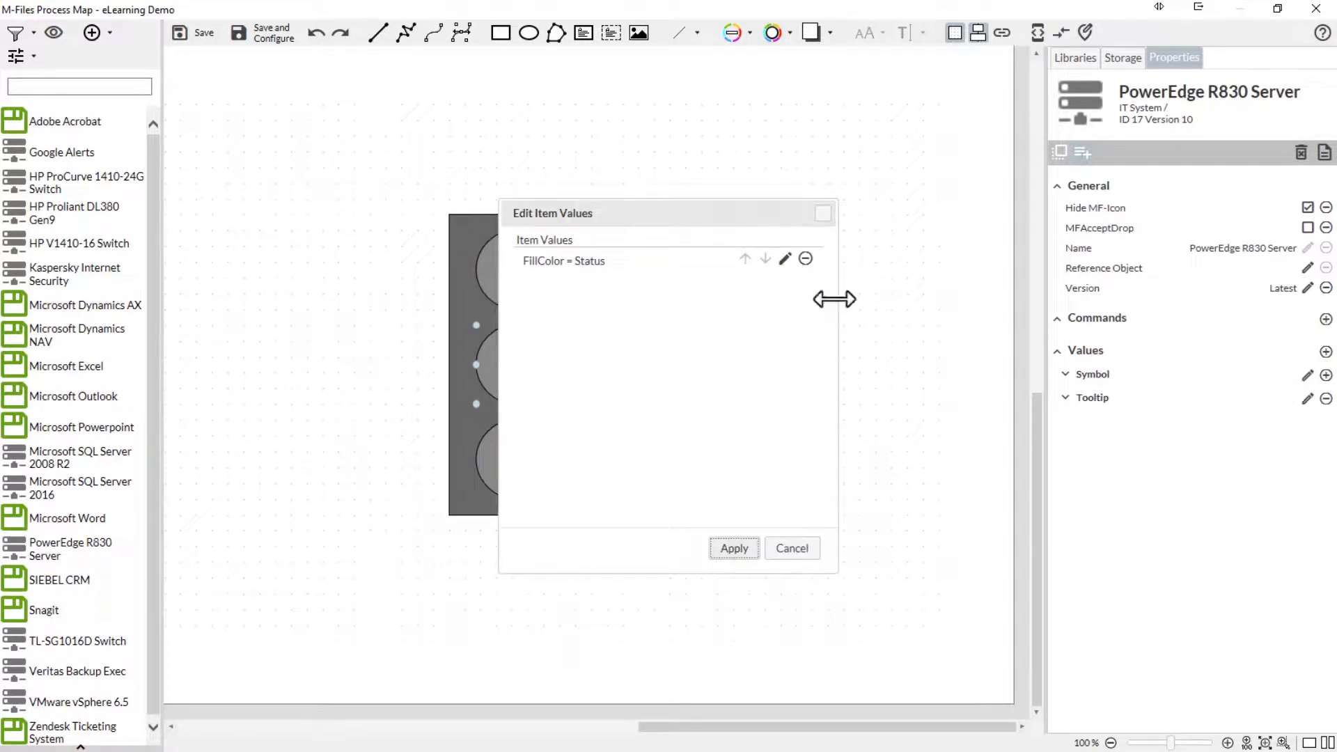
left_click(784, 260)
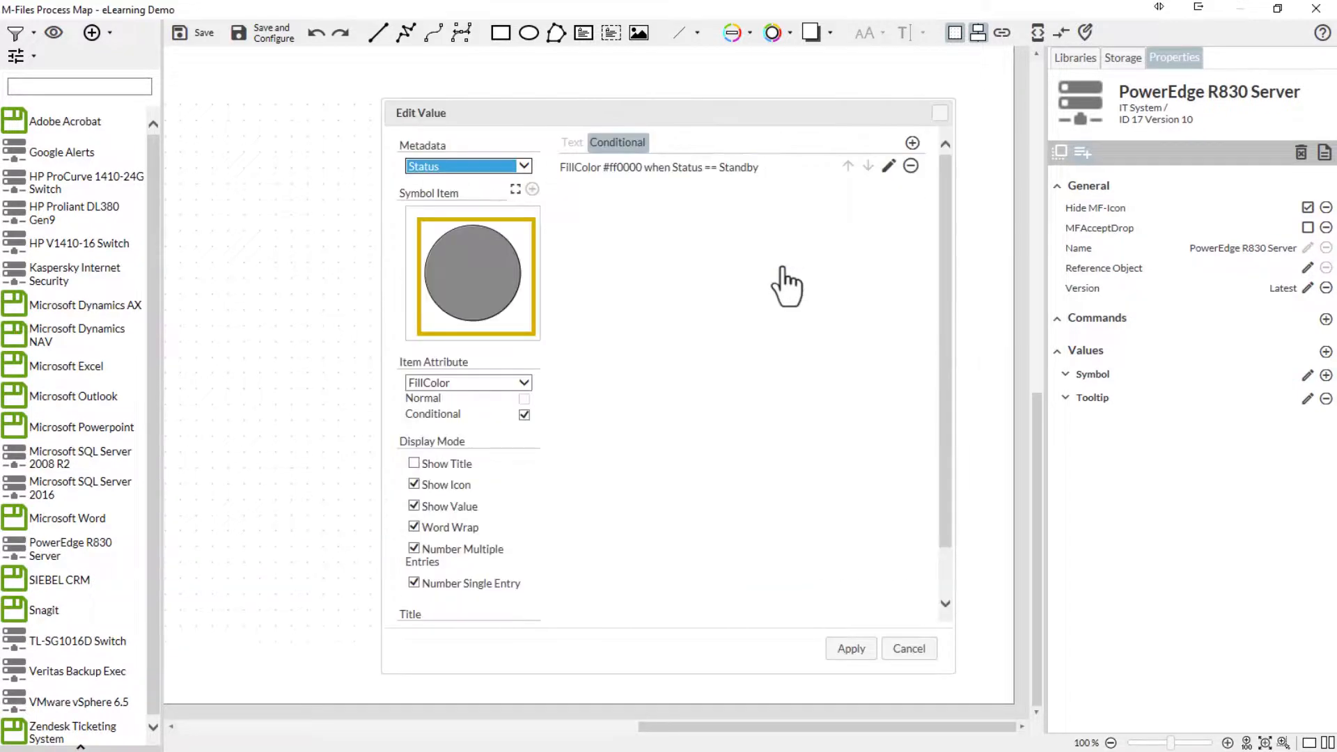
left_click(888, 167)
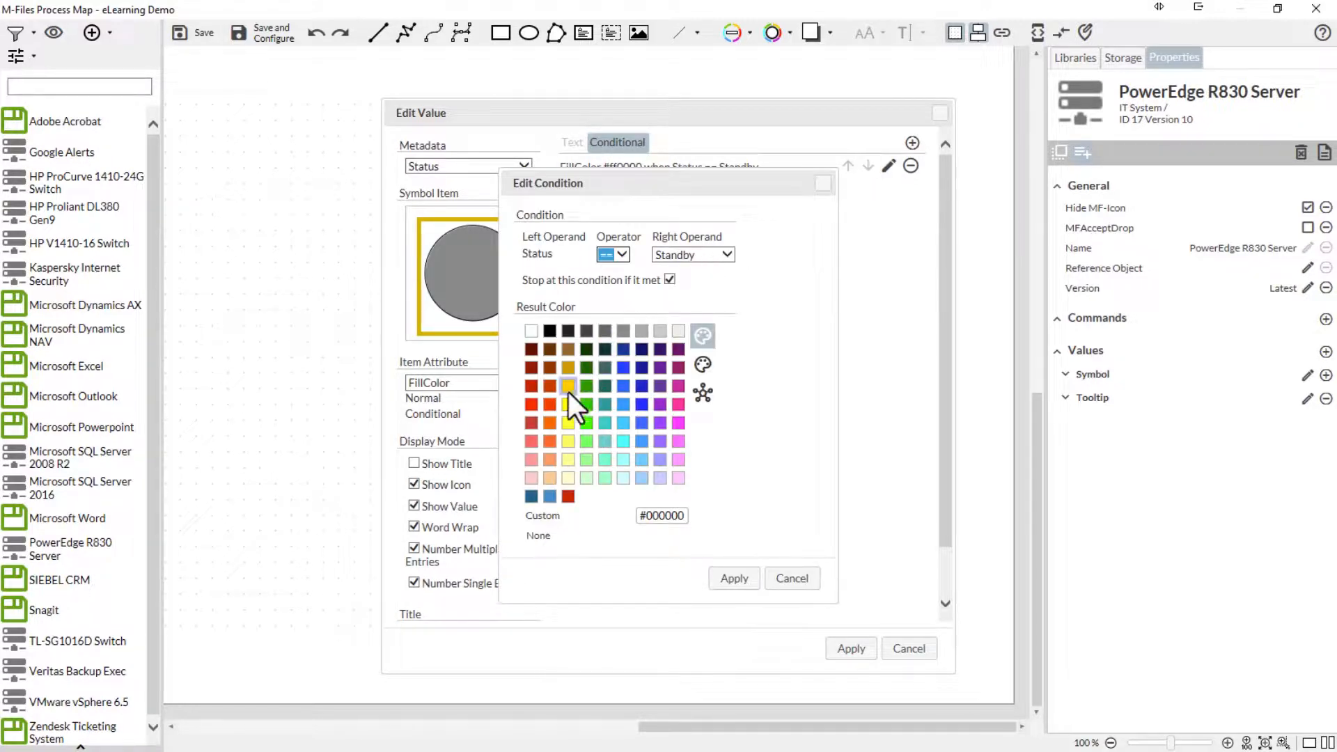
left_click(567, 403)
left_click(696, 254)
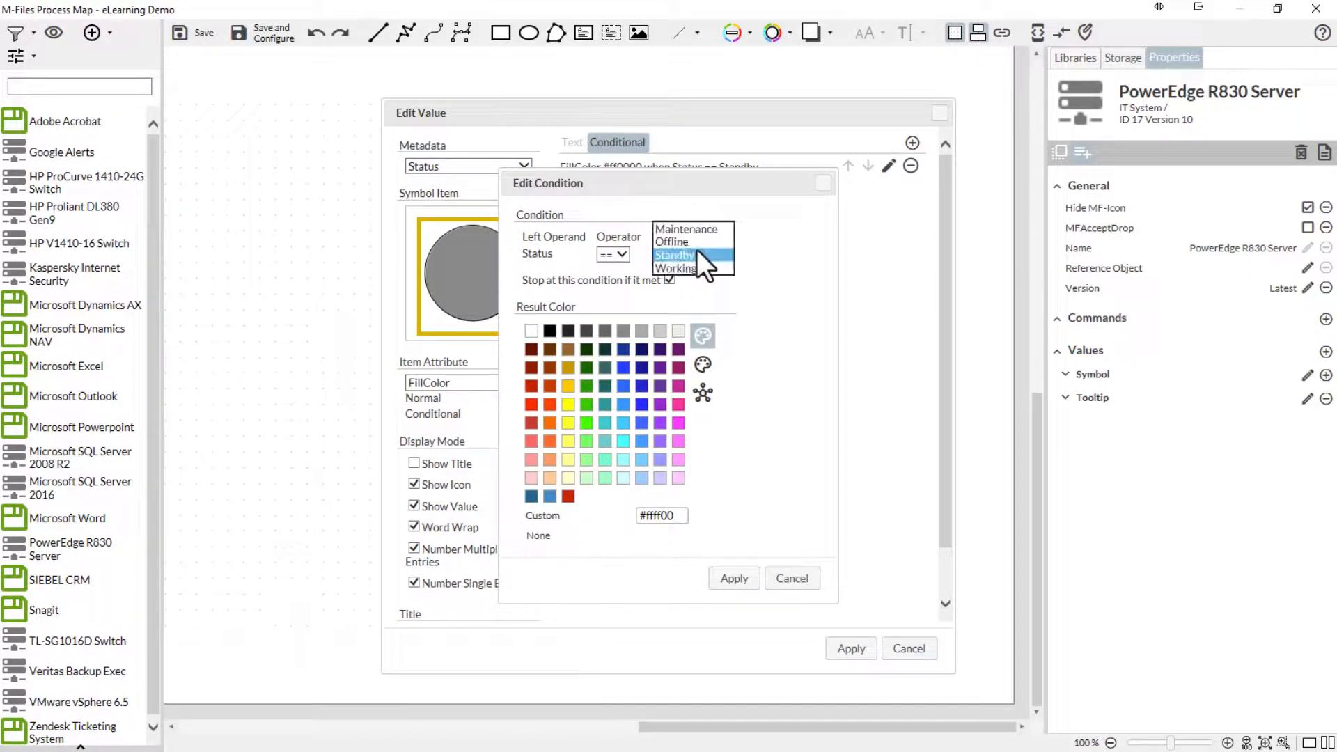
left_click(698, 230)
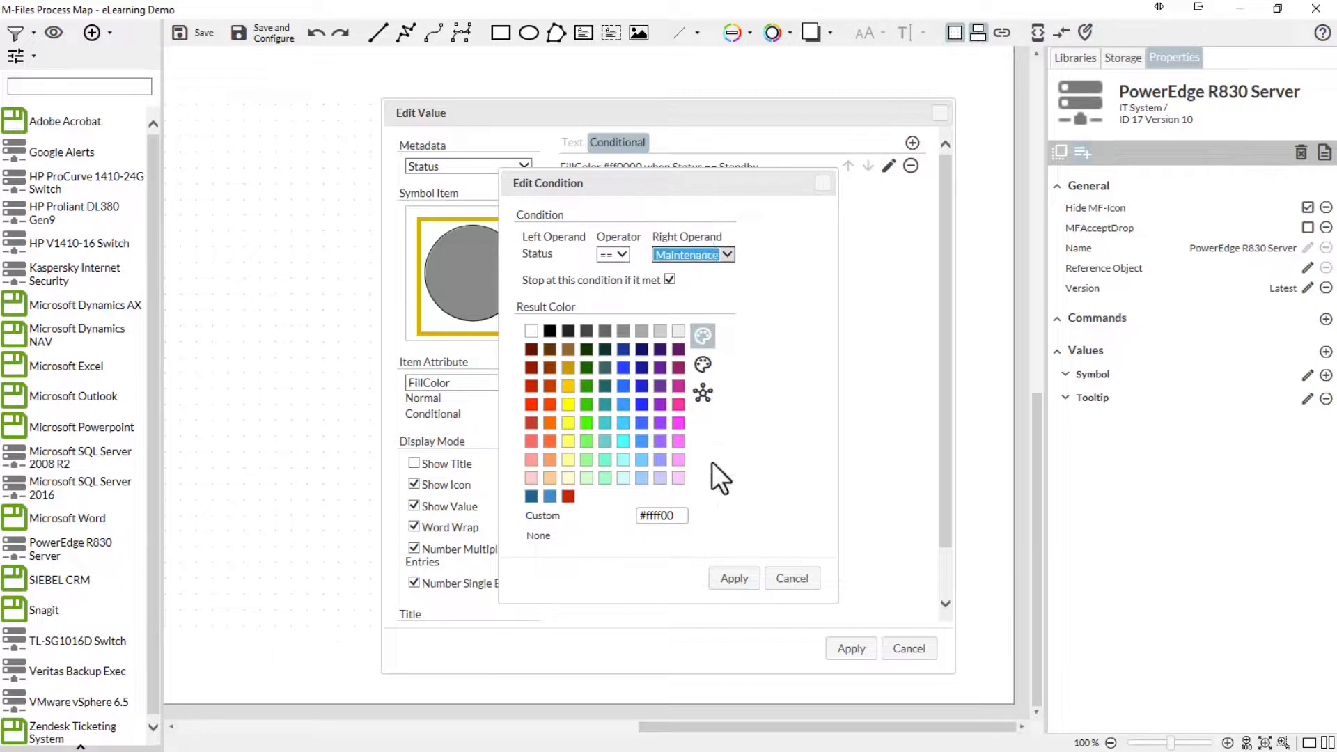
left_click(728, 578)
left_click(851, 649)
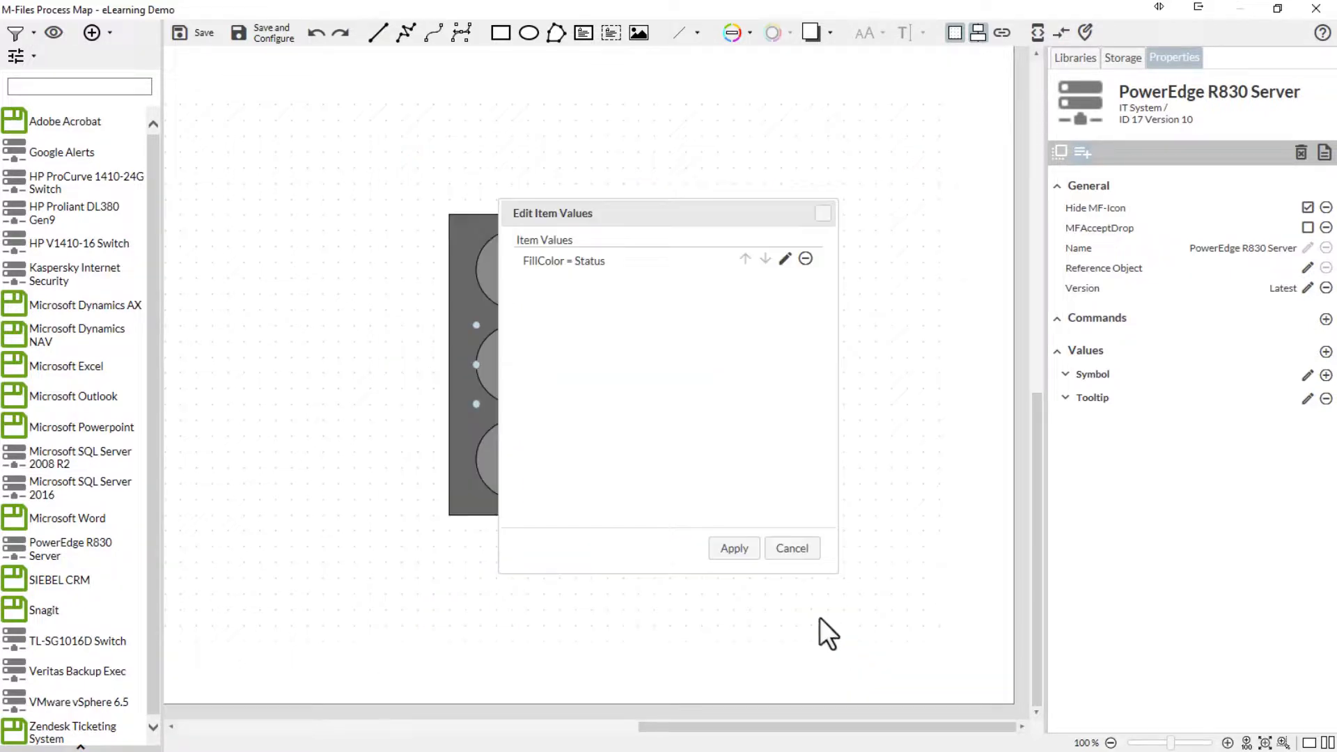
left_click(746, 557)
Change the bottom circle's FillColor condition to red when Status == Offline
left_click(532, 474)
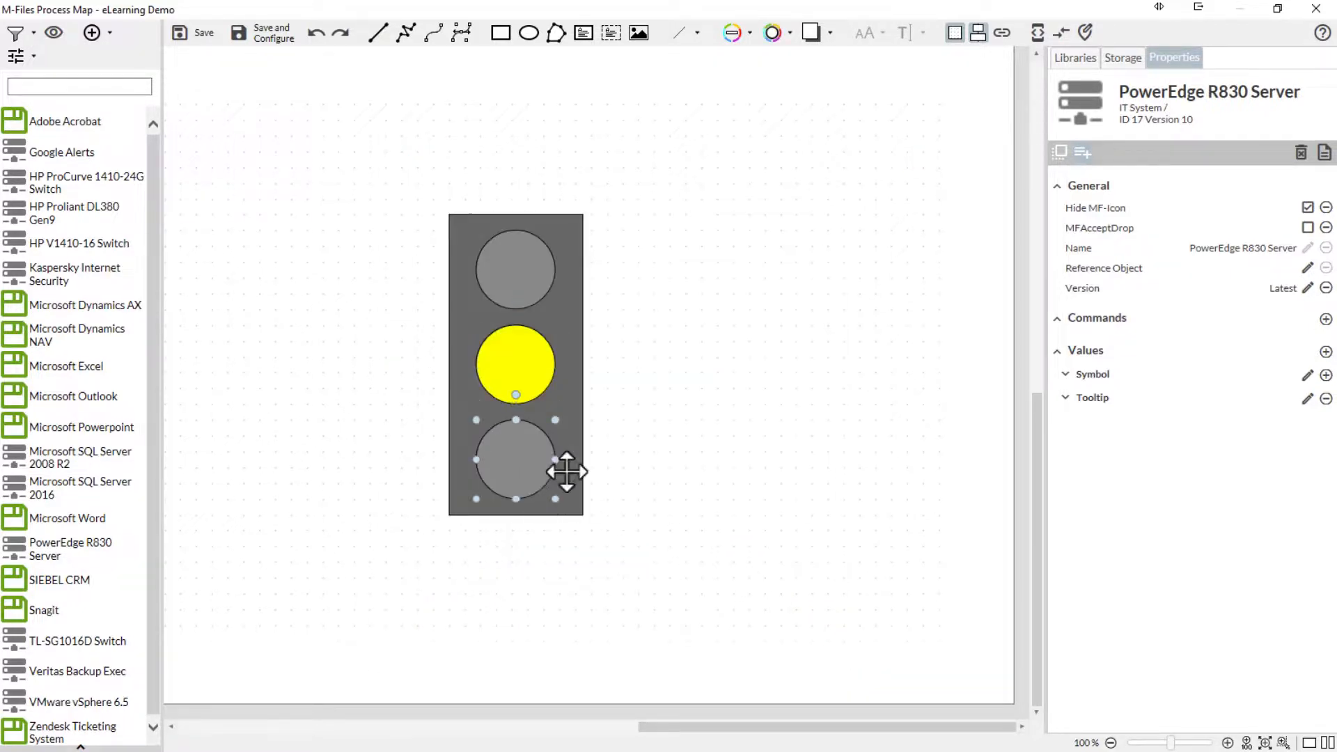
left_click(1294, 375)
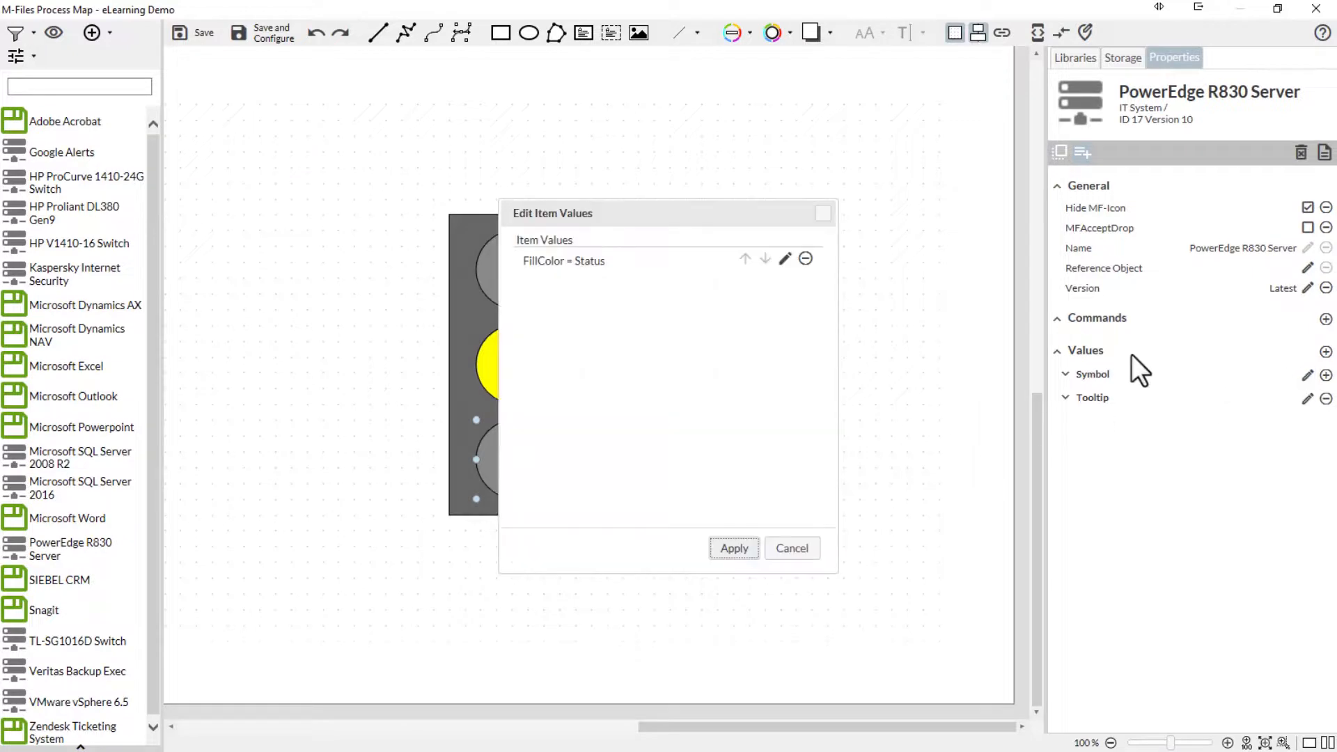
left_click(785, 264)
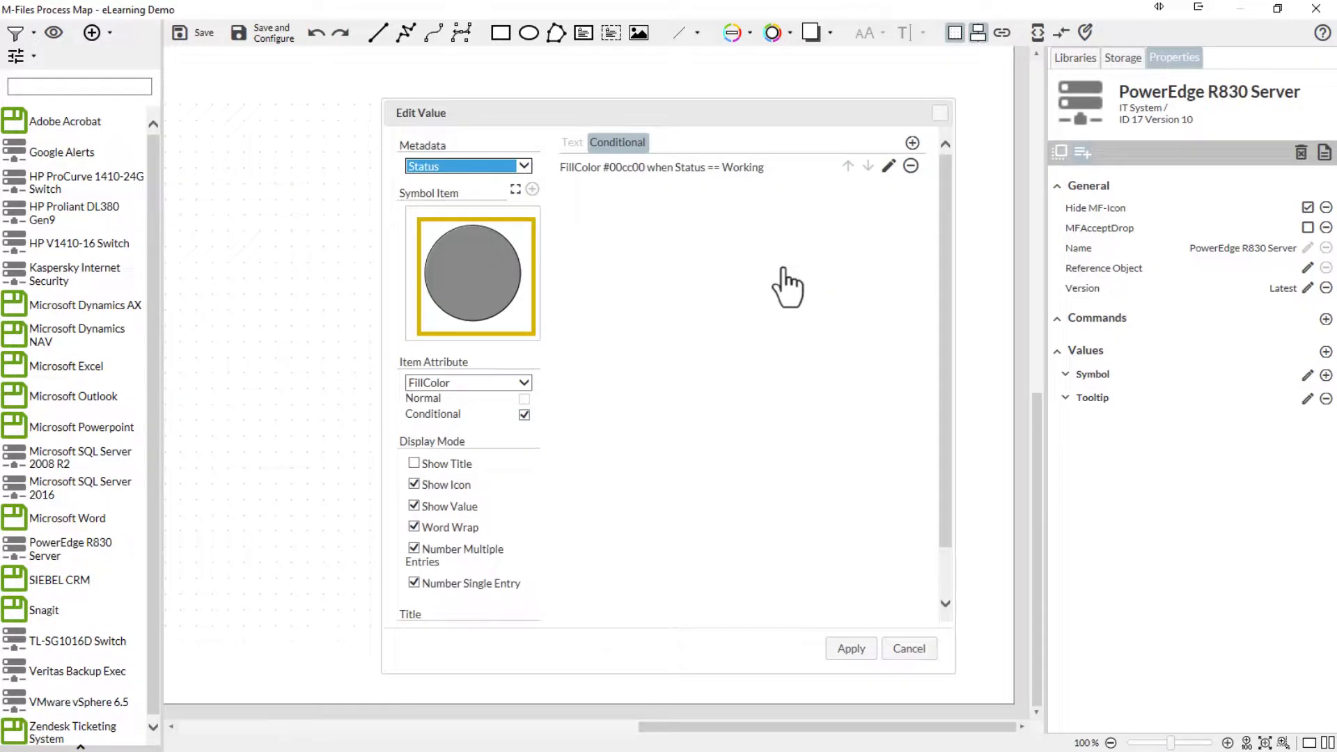
left_click(888, 166)
left_click(696, 255)
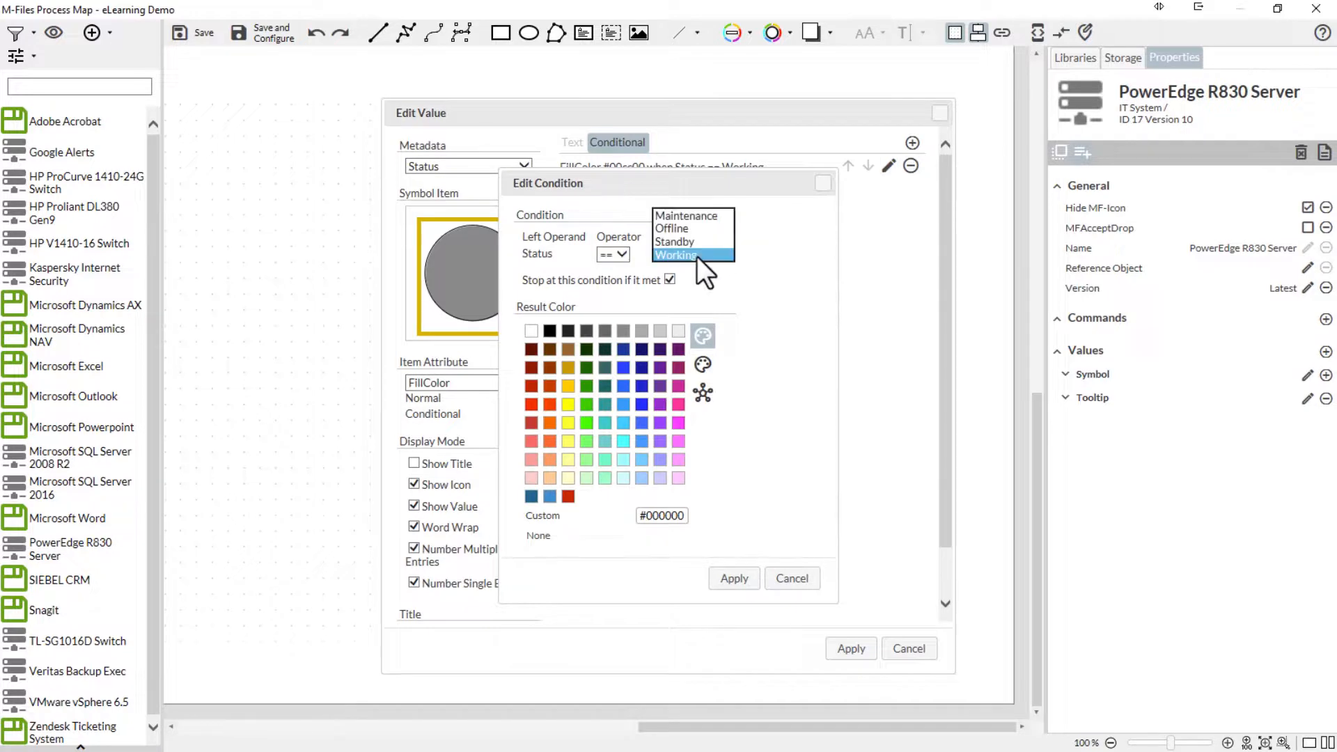
left_click(691, 230)
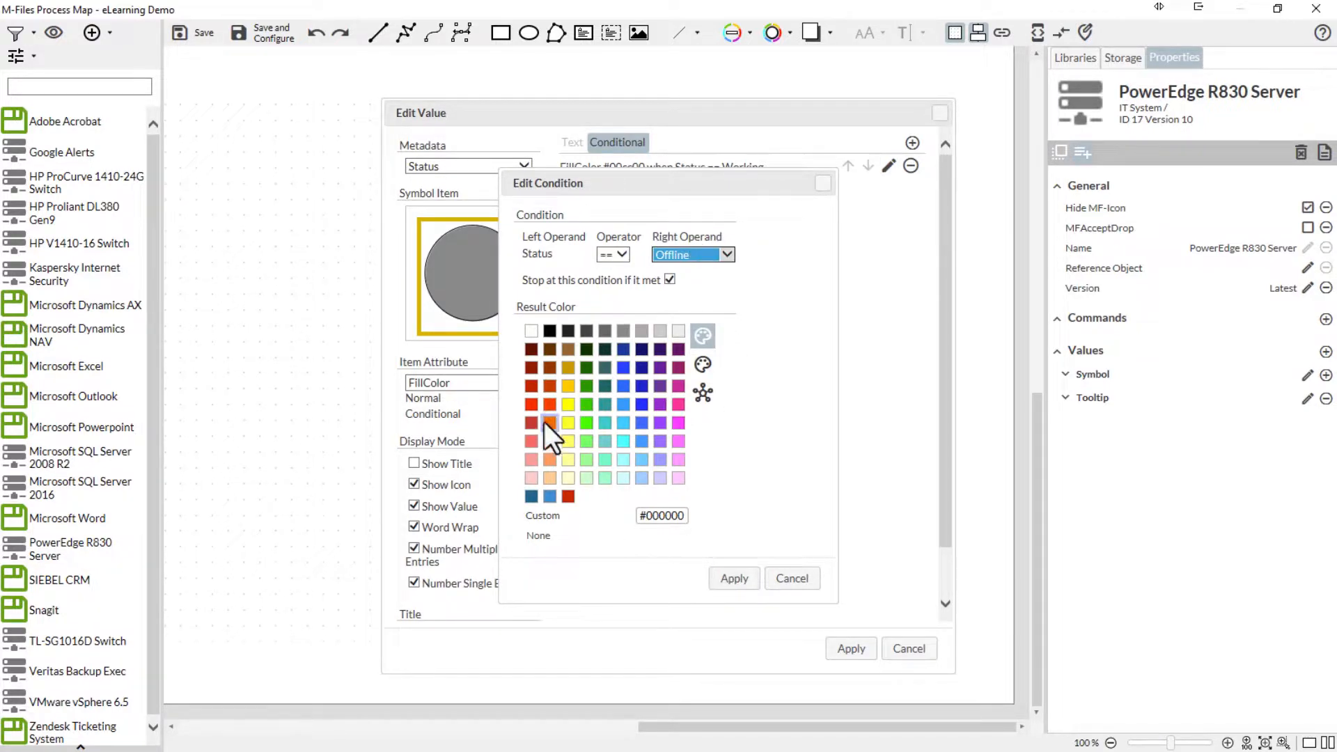
left_click(533, 406)
left_click(729, 584)
left_click(842, 654)
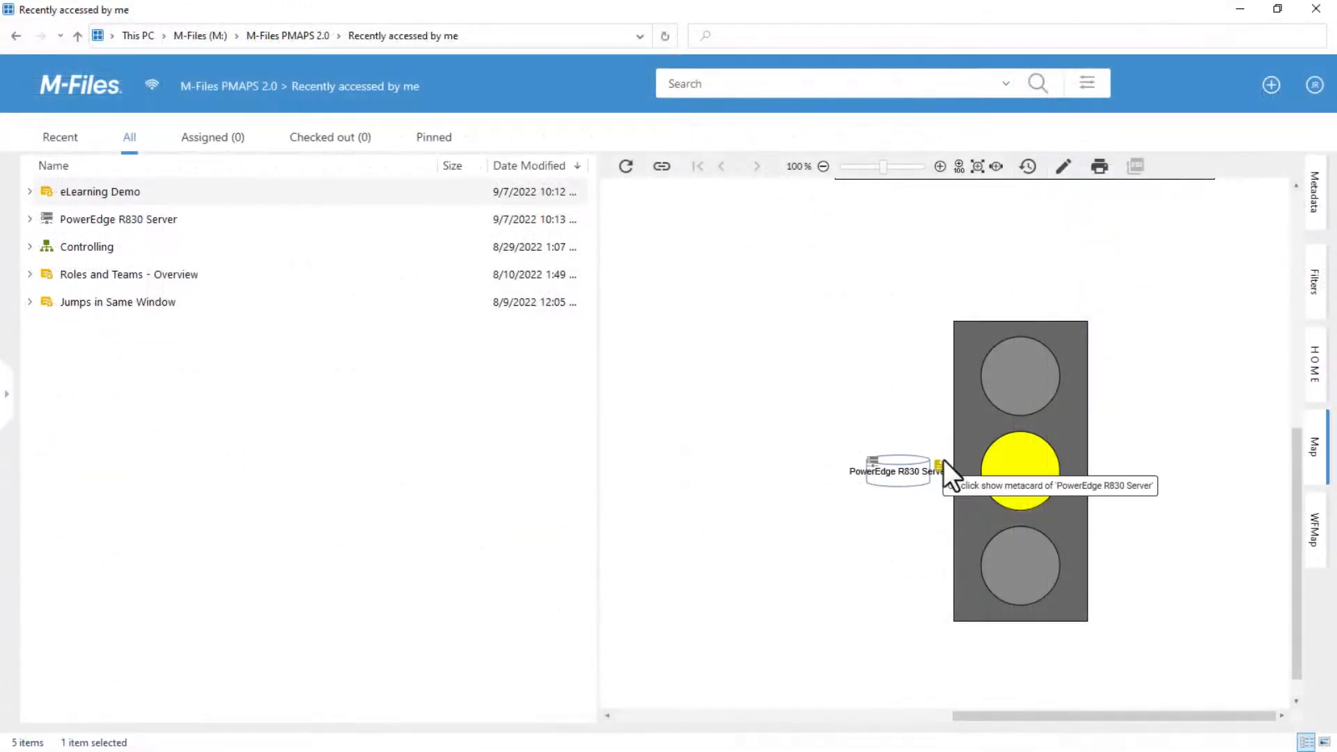
Open the PowerEdge R830 Server's metadata card from the map, set its status to Working, and save it
left_click(942, 459)
left_click(635, 353)
left_click(909, 351)
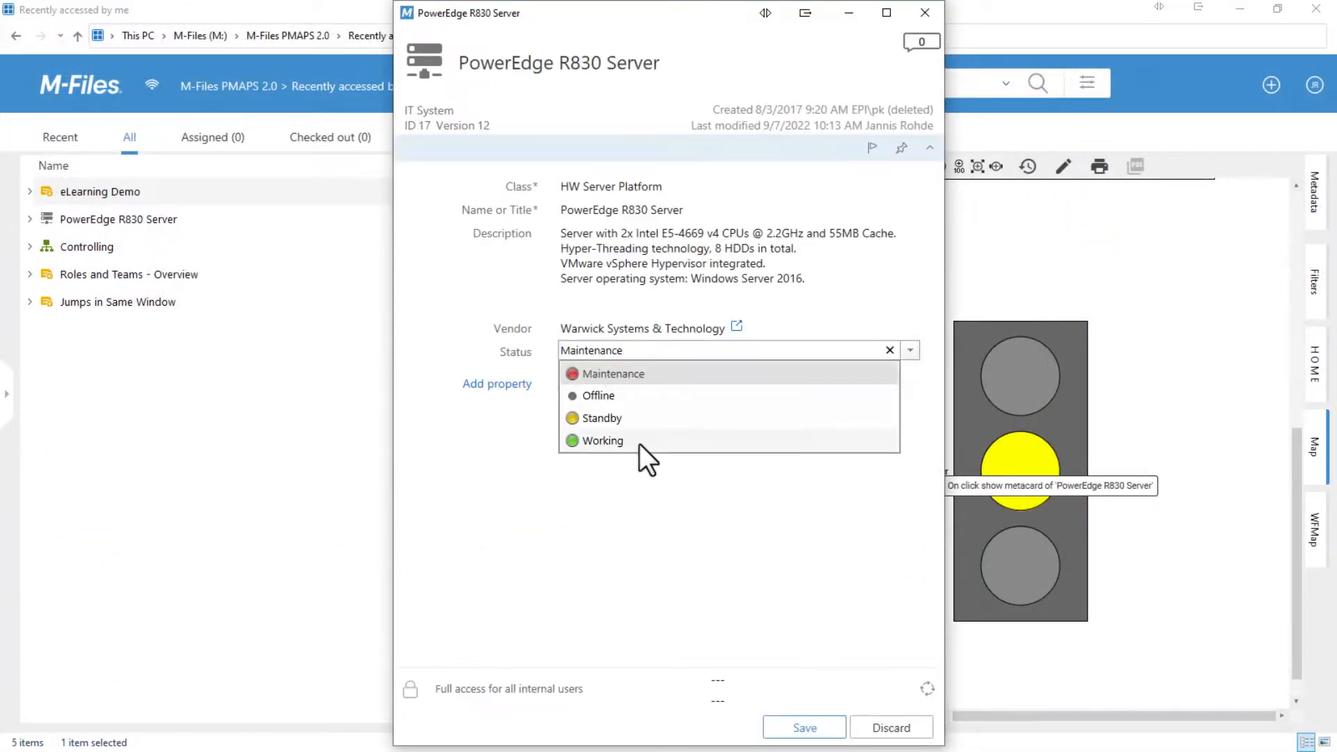
left_click(639, 444)
left_click(828, 729)
Reload the eLearning Demo map and examine the traffic light's circles at 100% zoom
left_click(624, 171)
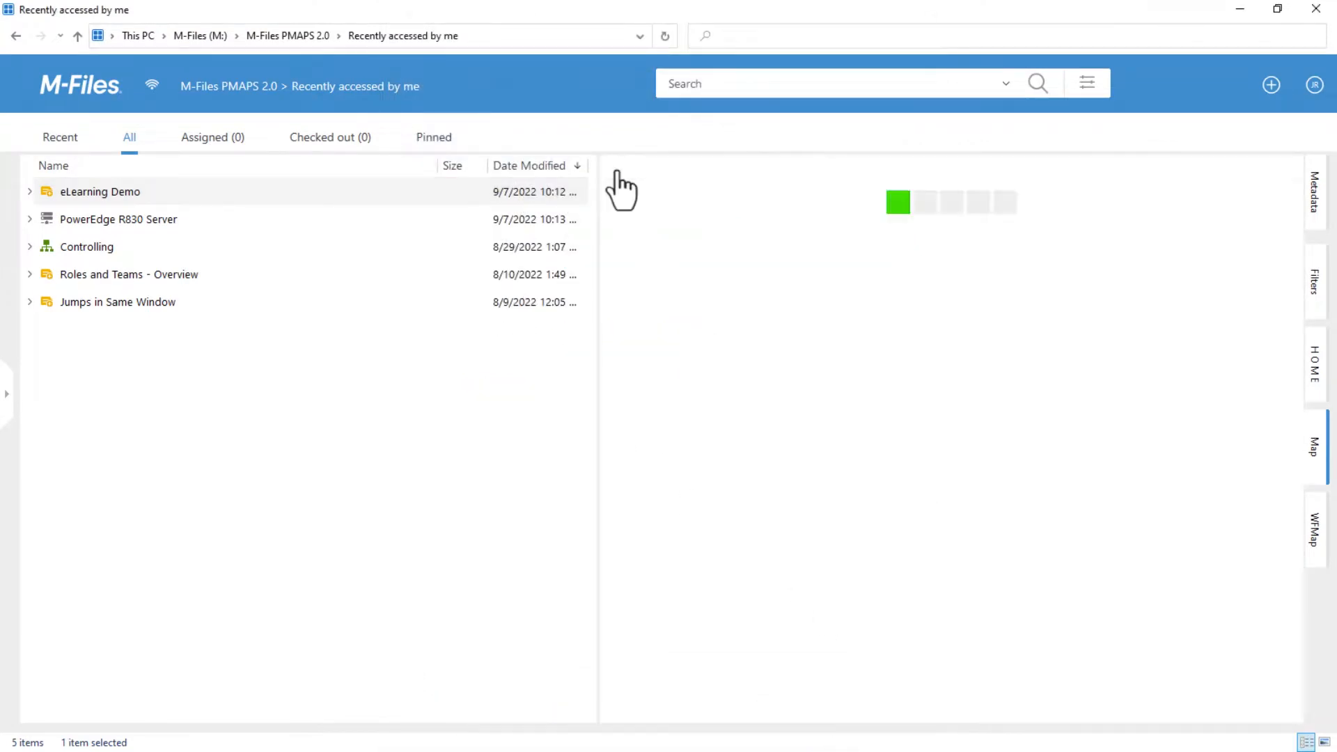
left_click(797, 168)
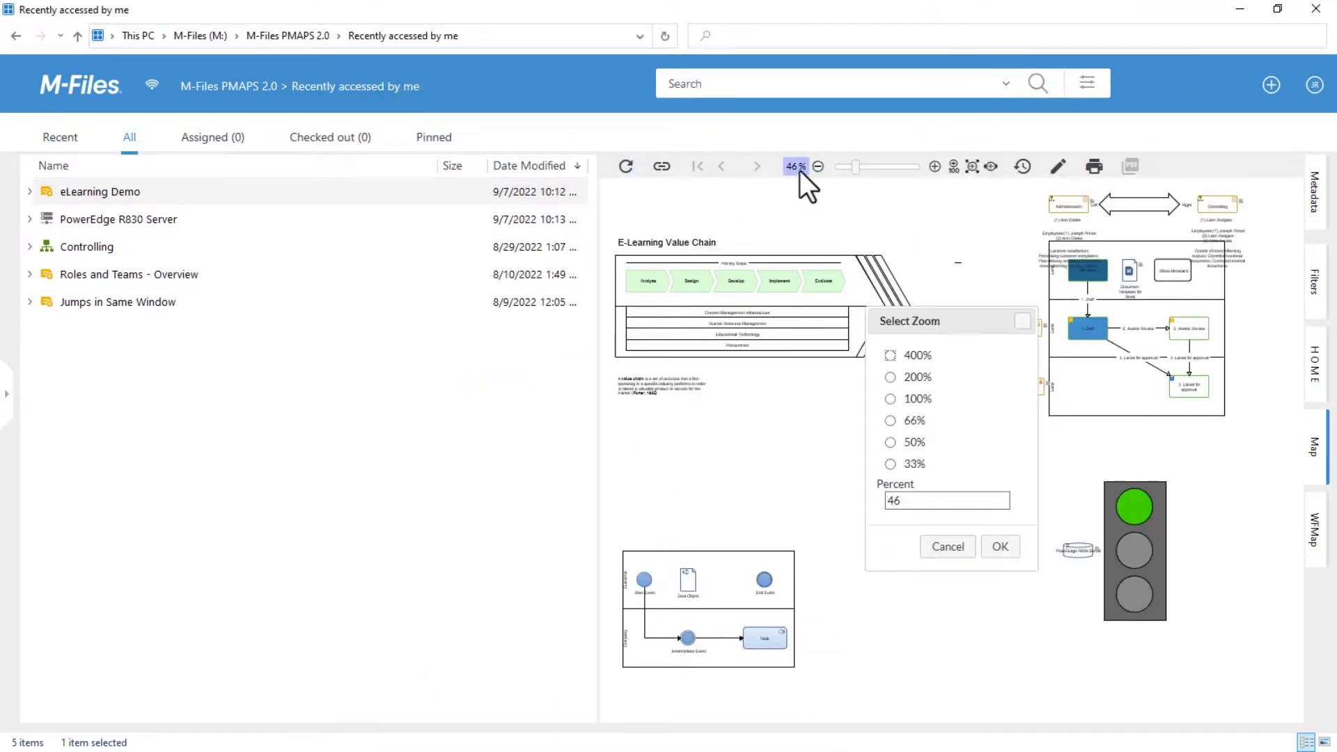
left_click(890, 398)
left_click(1000, 547)
left_click_drag(1104, 716, 1261, 716)
left_click_drag(1296, 584, 1297, 613)
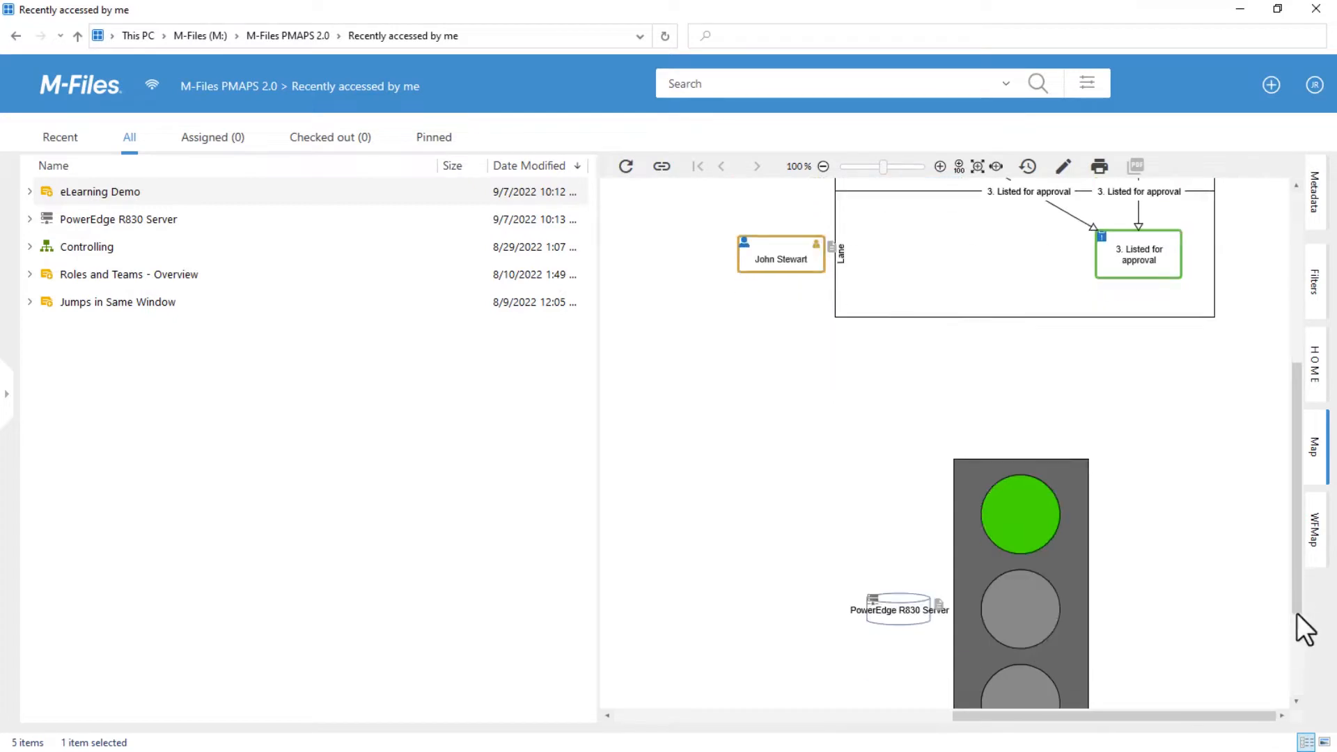